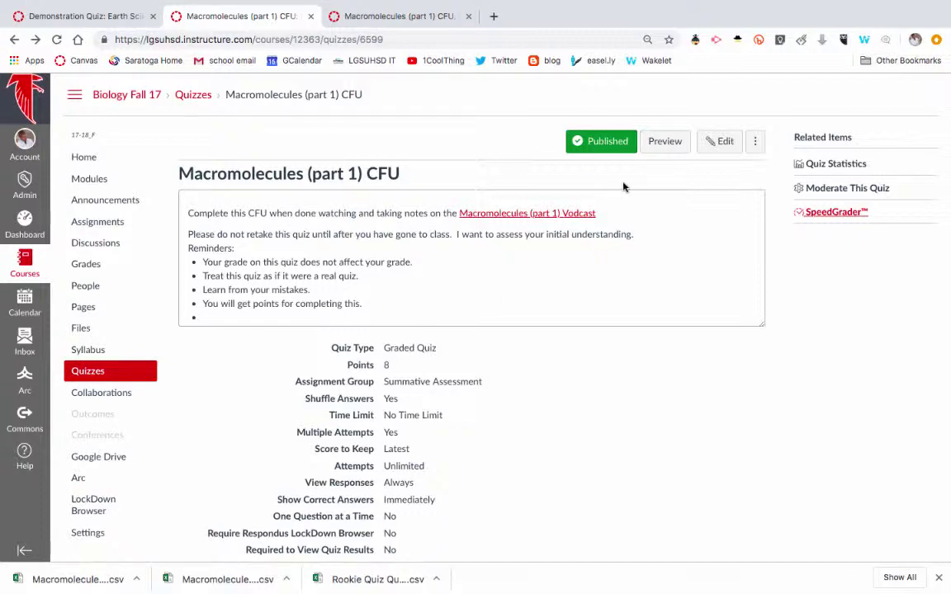
# Preview the quiz as a student through Questions 1–8 to the Submit Quiz bar, then go back to its details
pyautogui.click(659, 144)
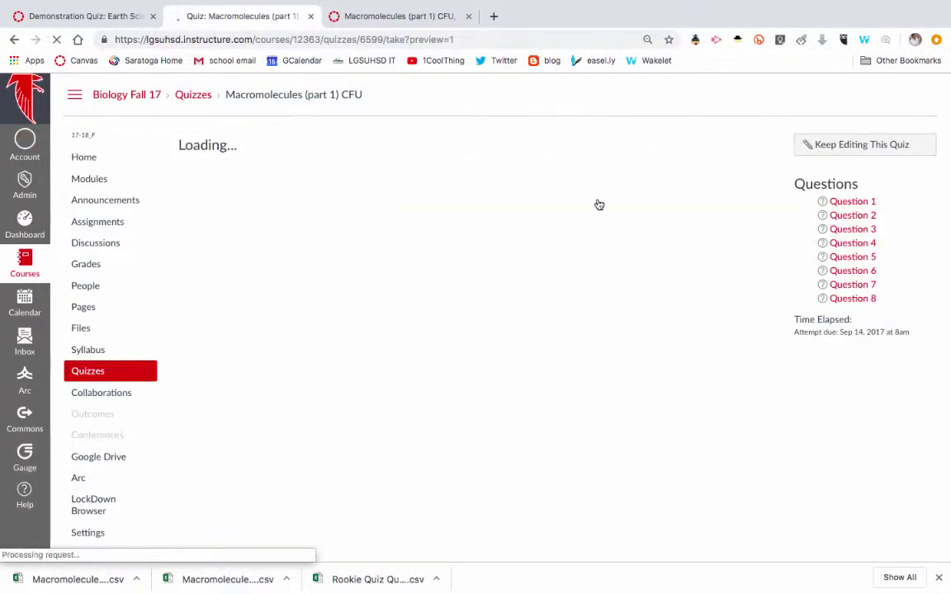
pyautogui.scroll(-4, 516, 268)
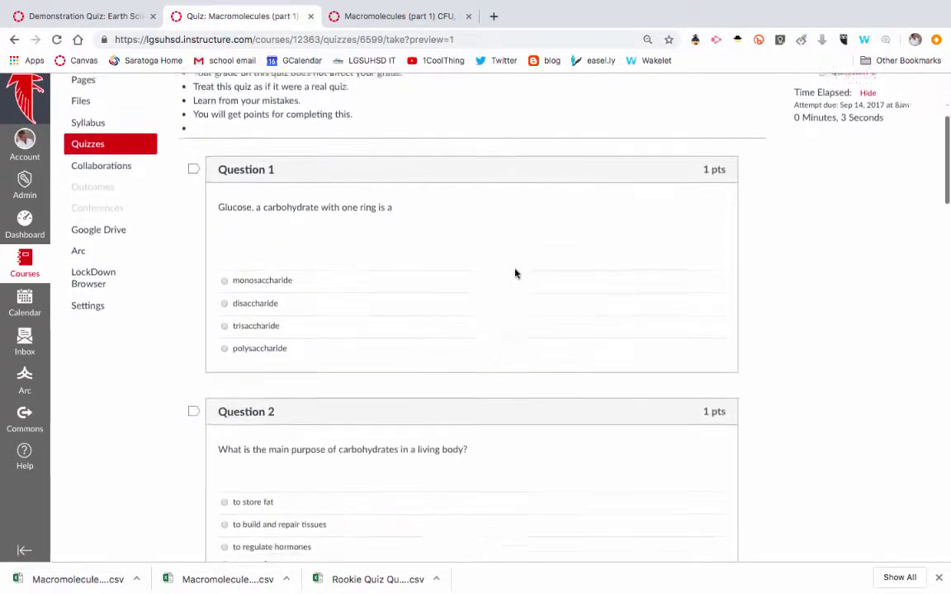
pyautogui.scroll(-9, 515, 273)
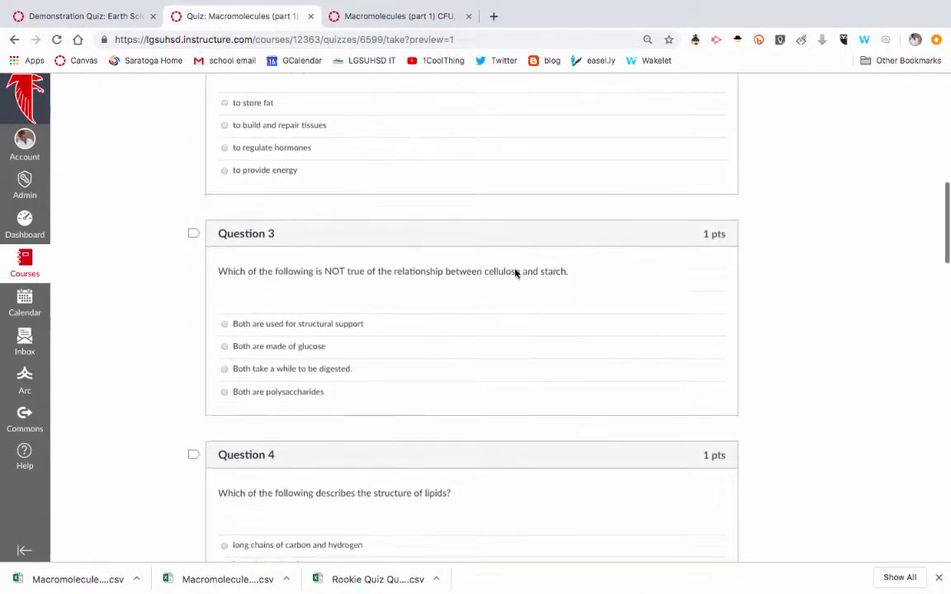
pyautogui.scroll(-5, 516, 273)
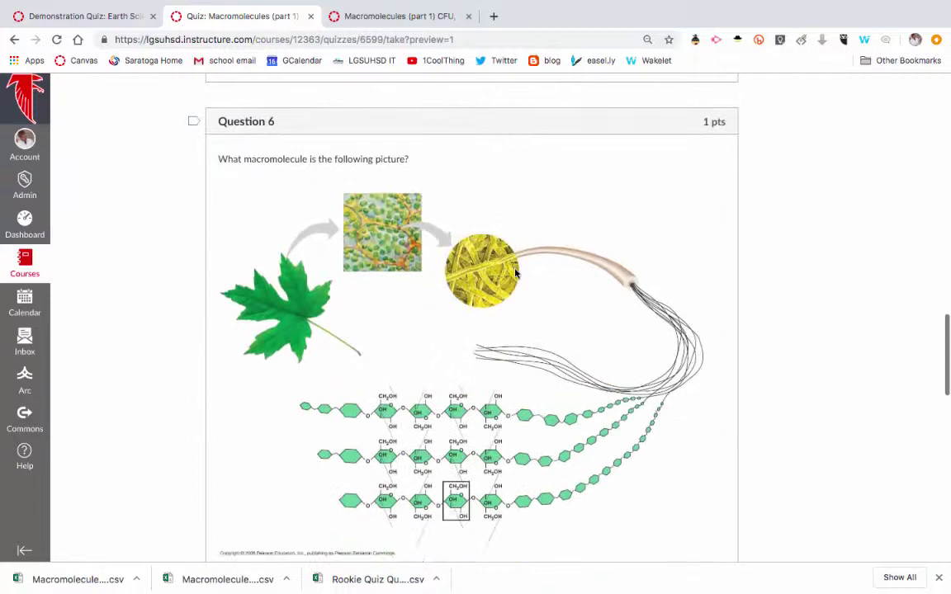
pyautogui.scroll(-3, 409, 368)
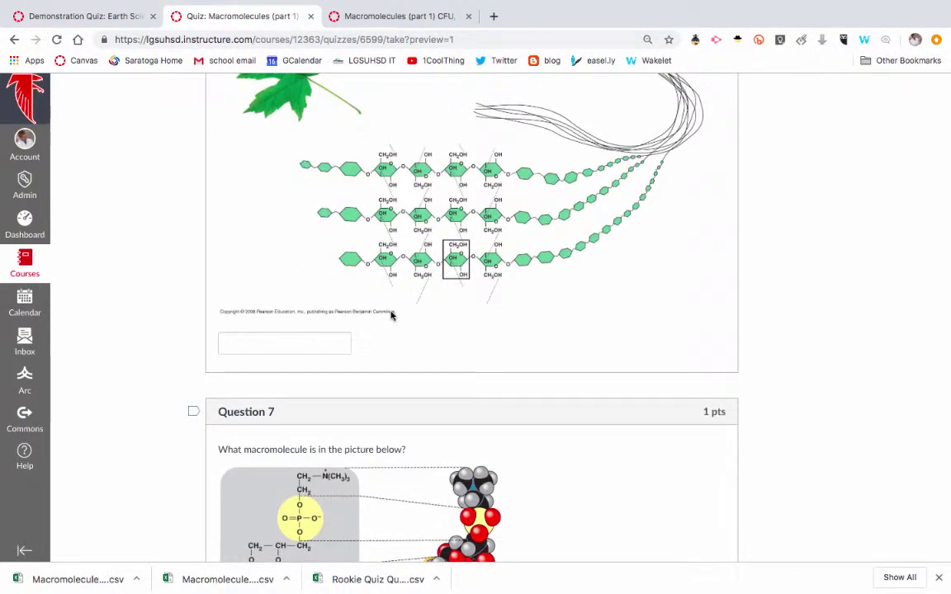
pyautogui.scroll(-1, 391, 314)
pyautogui.scroll(-6, 292, 270)
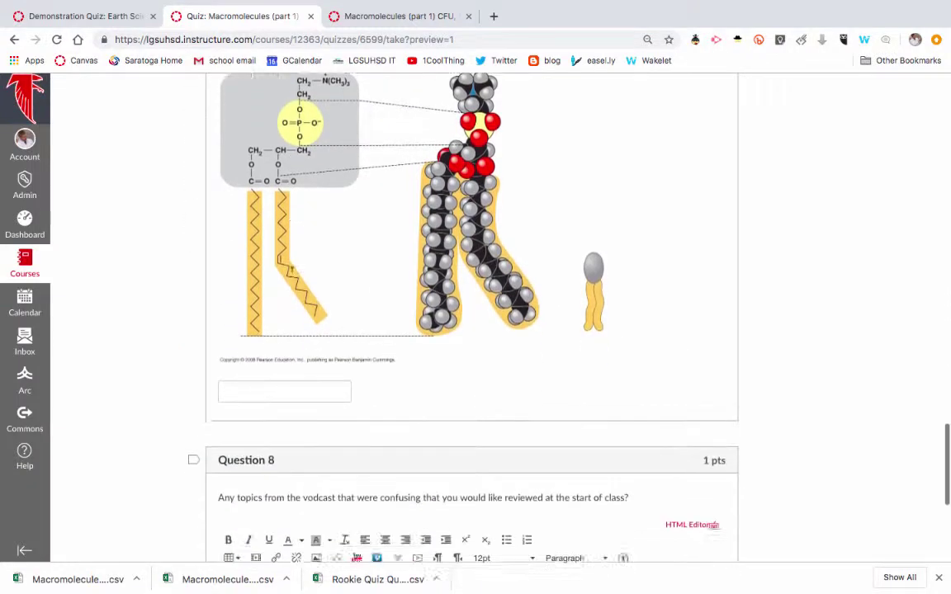
pyautogui.scroll(-2, 291, 270)
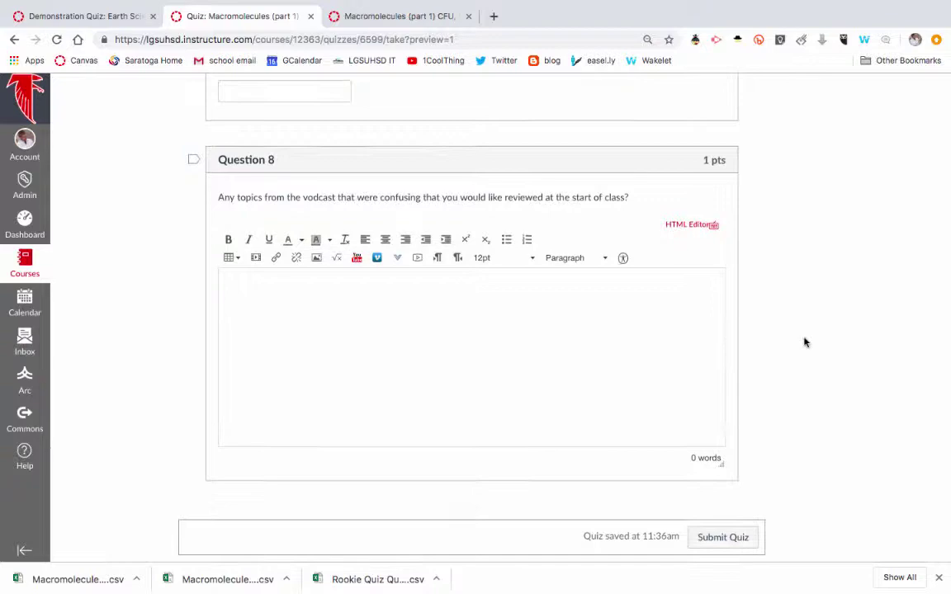
pyautogui.scroll(15, 805, 342)
pyautogui.scroll(10, 805, 342)
pyautogui.press('super+bracketleft')
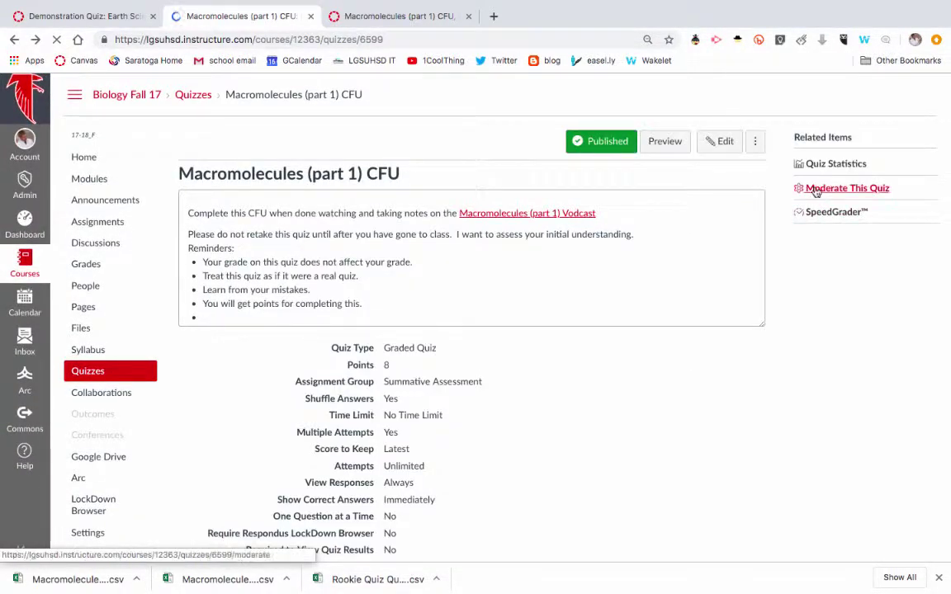
# Open Quiz Statistics and review the summary: 78% average, 100% high, 0% low
pyautogui.click(835, 165)
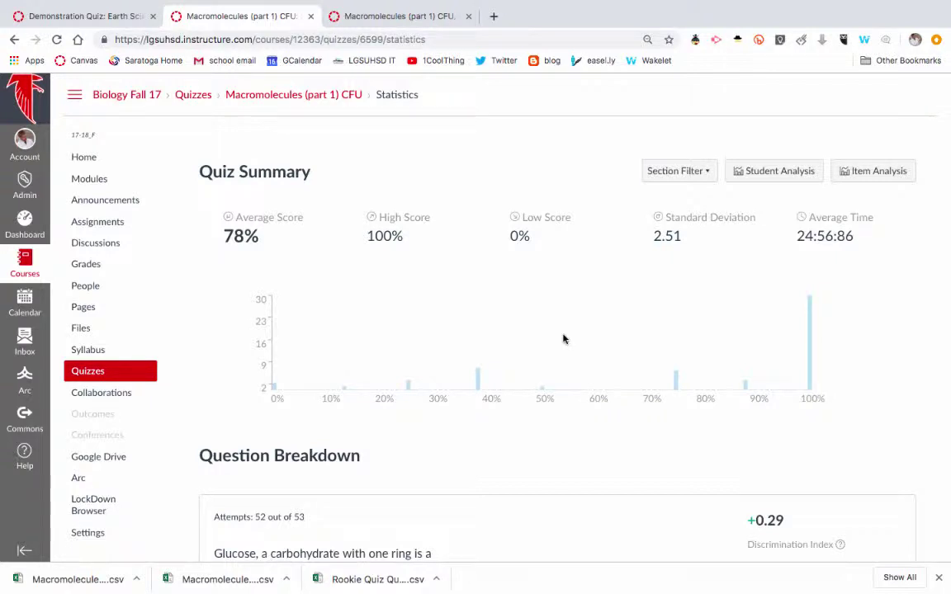
pyautogui.scroll(-5, 564, 339)
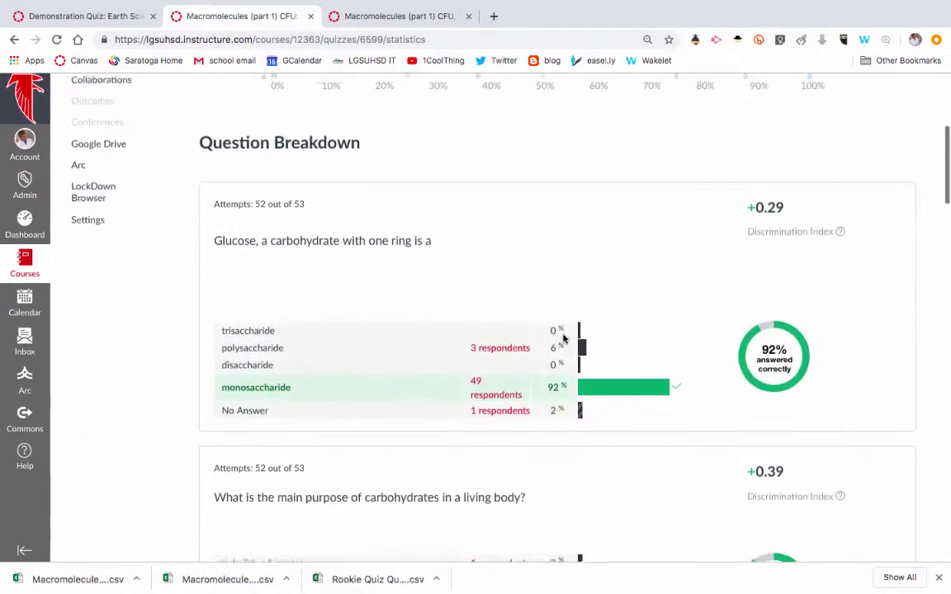
pyautogui.scroll(-3, 564, 335)
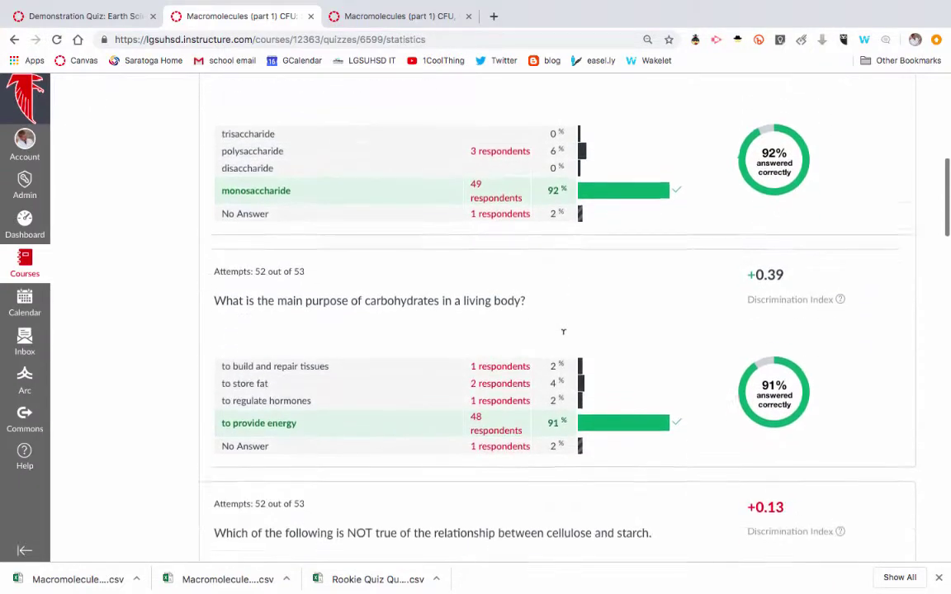
pyautogui.scroll(-1, 564, 332)
pyautogui.scroll(-1, 564, 331)
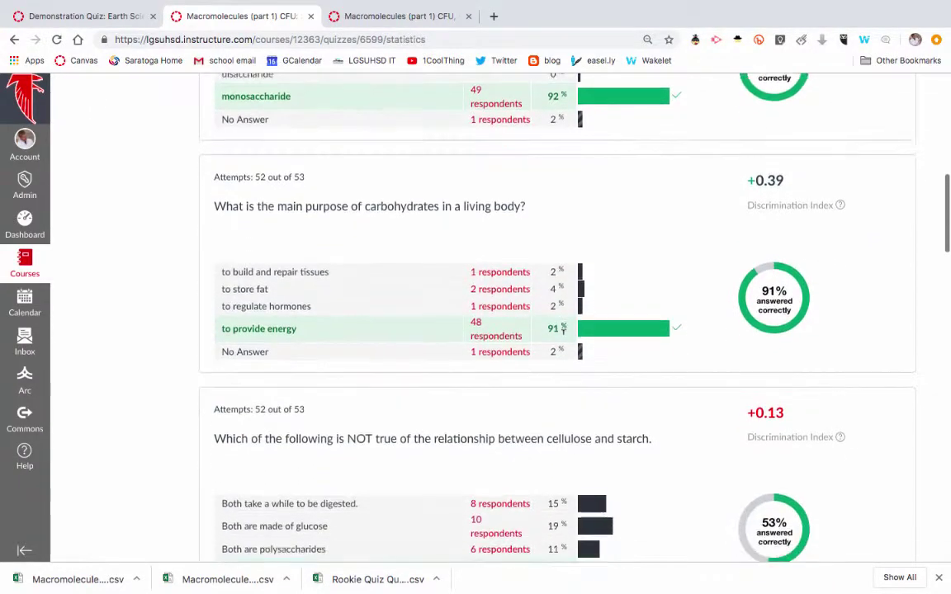
pyautogui.scroll(-3, 564, 331)
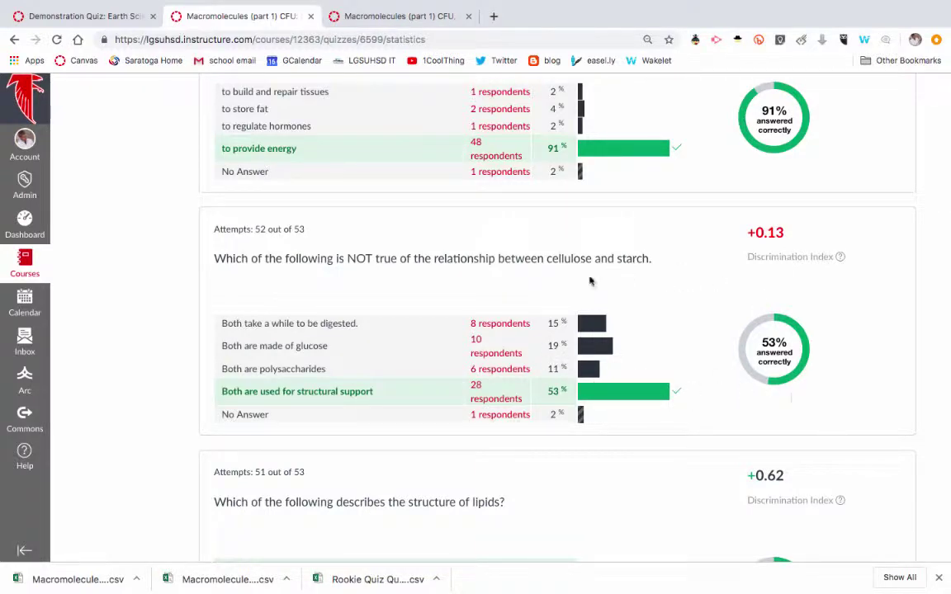
# Read through each question's response breakdown, then return to the Quiz Summary
pyautogui.scroll(-5, 556, 312)
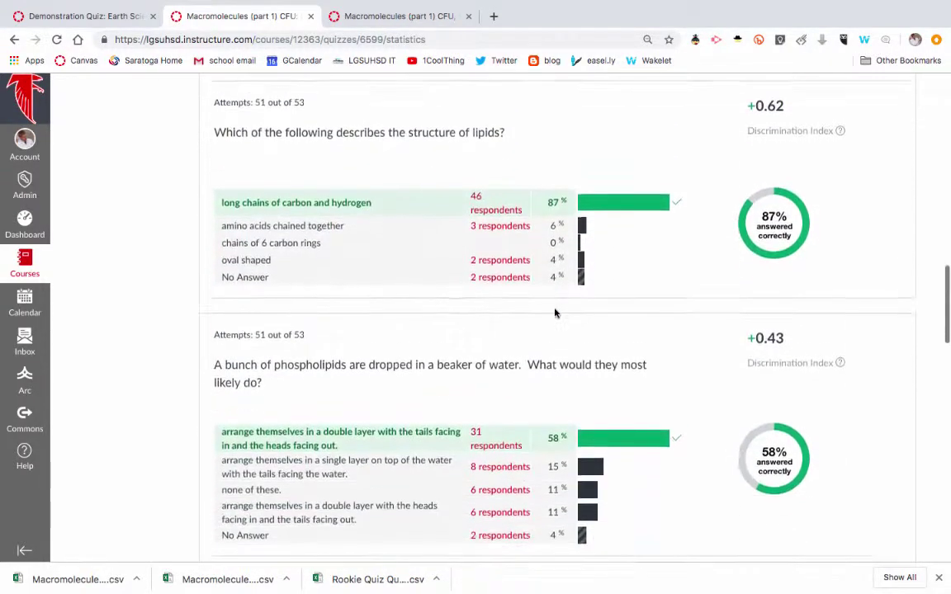
pyautogui.scroll(-5, 555, 312)
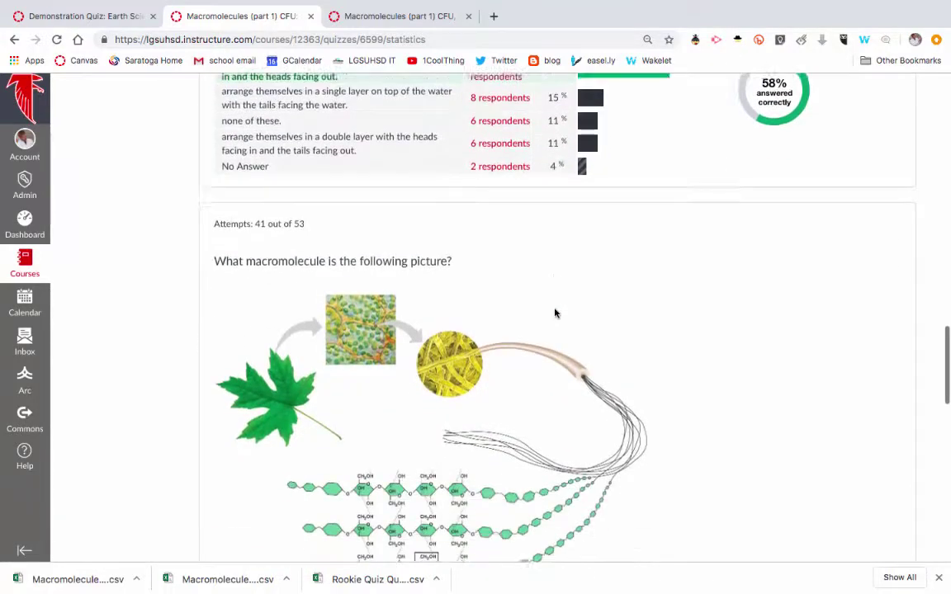
pyautogui.scroll(-3, 556, 312)
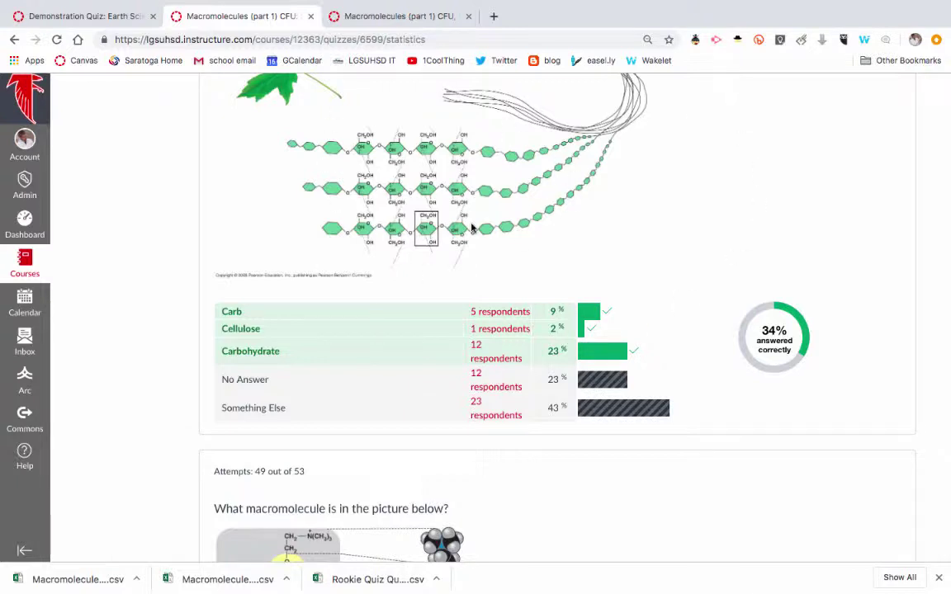
pyautogui.scroll(-3, 471, 228)
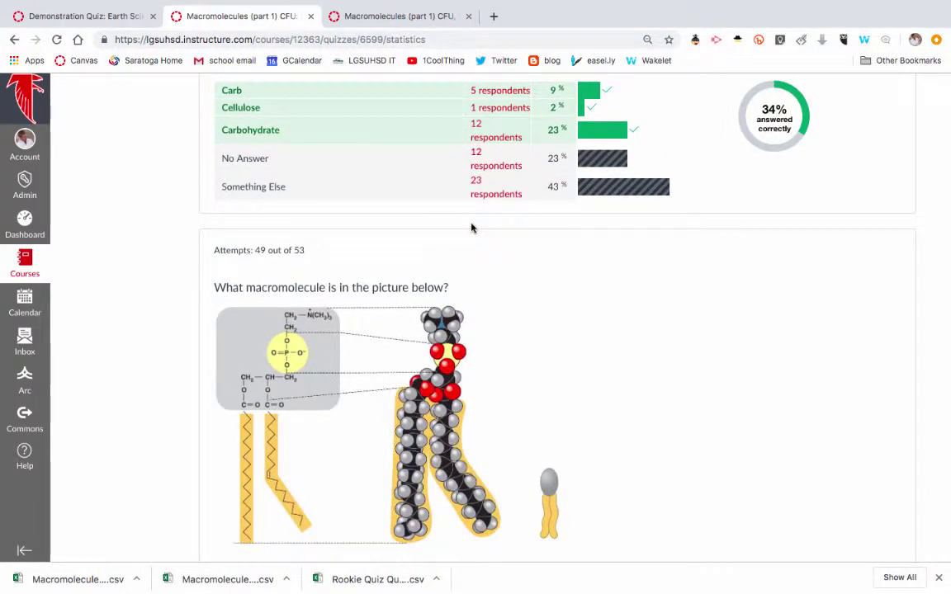
pyautogui.scroll(-4, 471, 228)
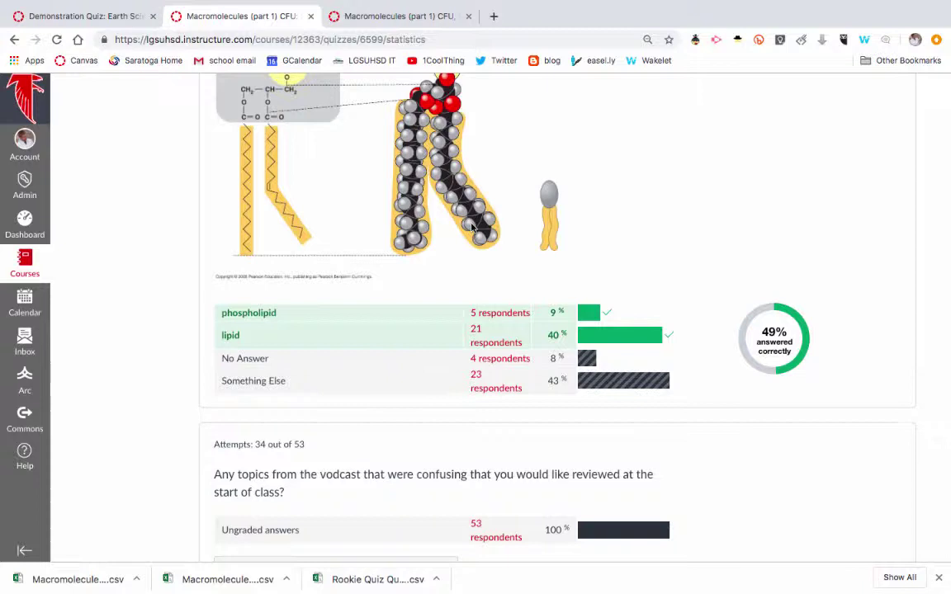
pyautogui.scroll(-2, 471, 228)
pyautogui.scroll(3, 472, 228)
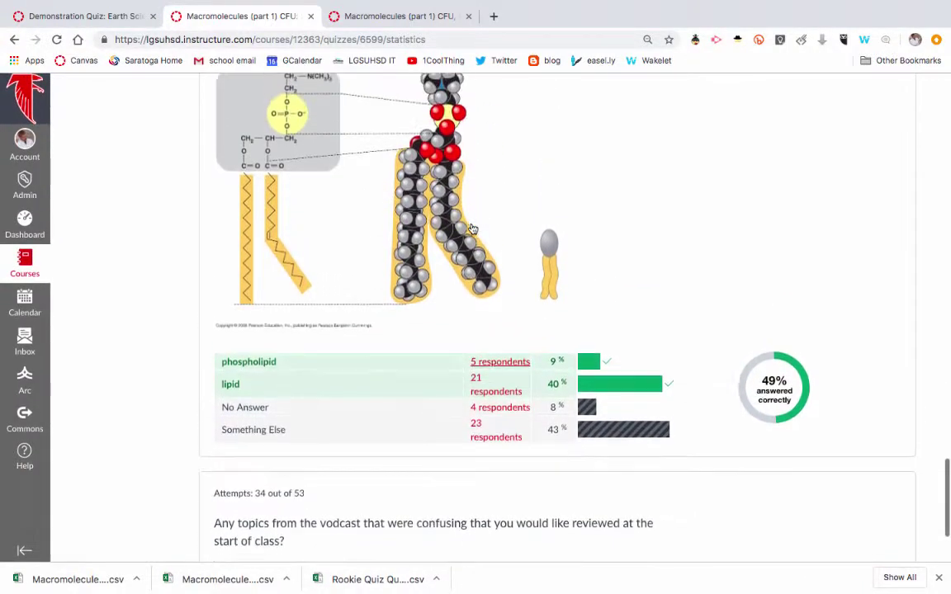
pyautogui.scroll(-2, 471, 228)
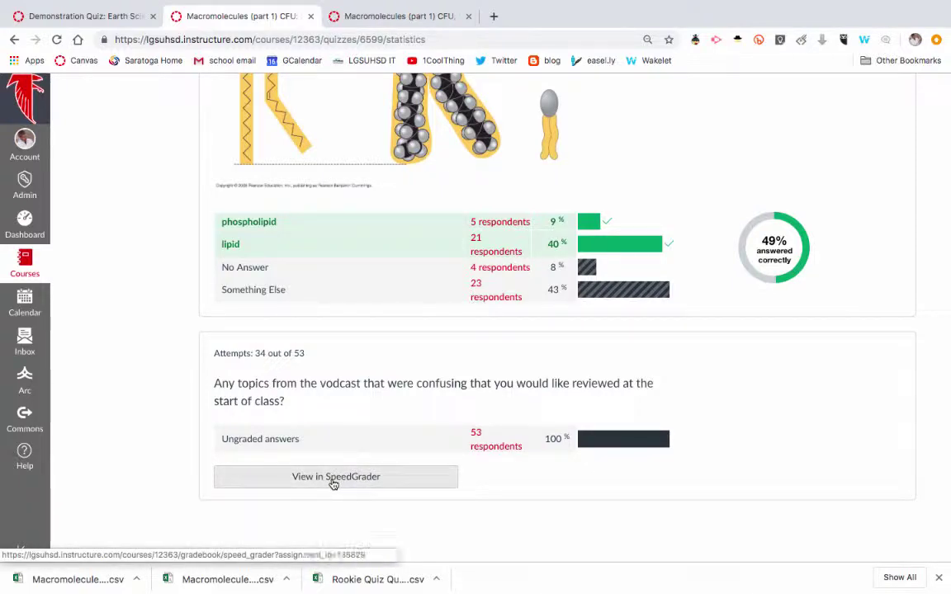
pyautogui.scroll(20, 333, 483)
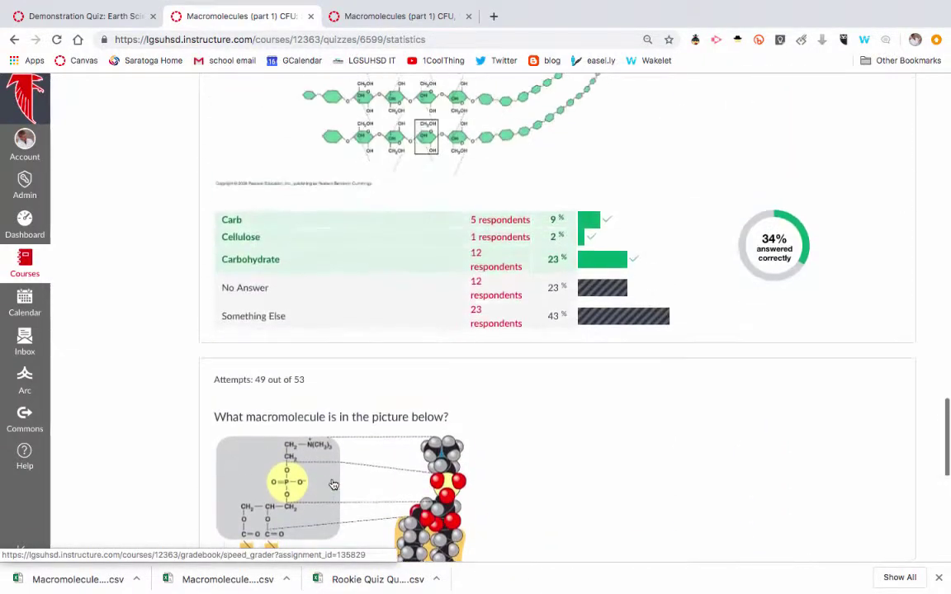
pyautogui.scroll(15, 333, 483)
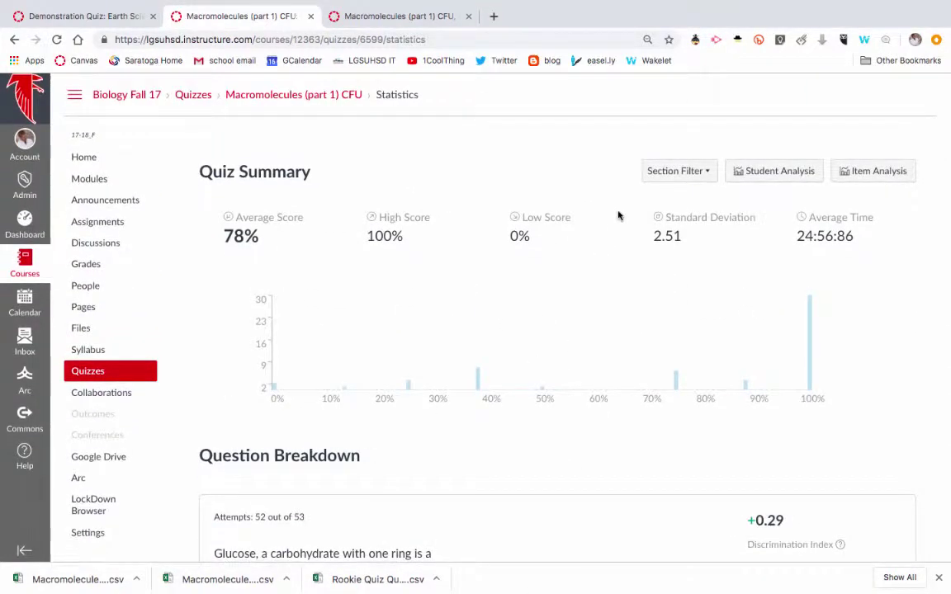
# Check the Section Filter list, leave it unfiltered, and go back to the quiz details page
pyautogui.click(677, 171)
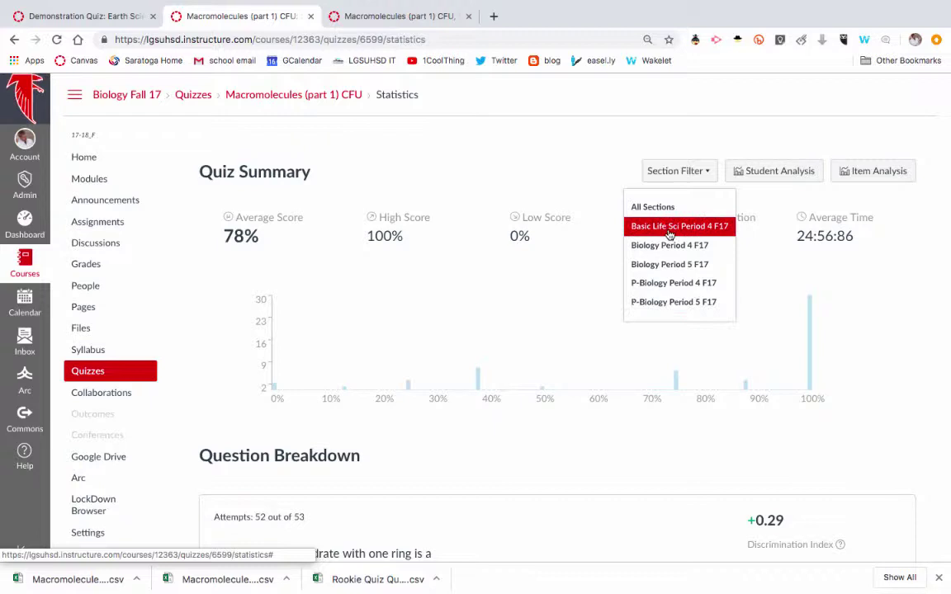
pyautogui.click(600, 155)
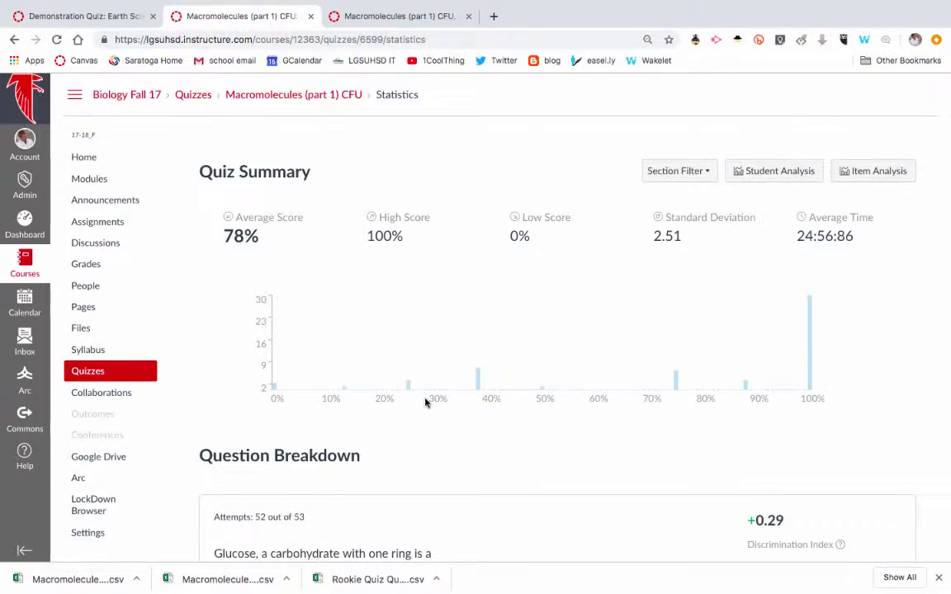
pyautogui.hotkey('alt', 'Left')
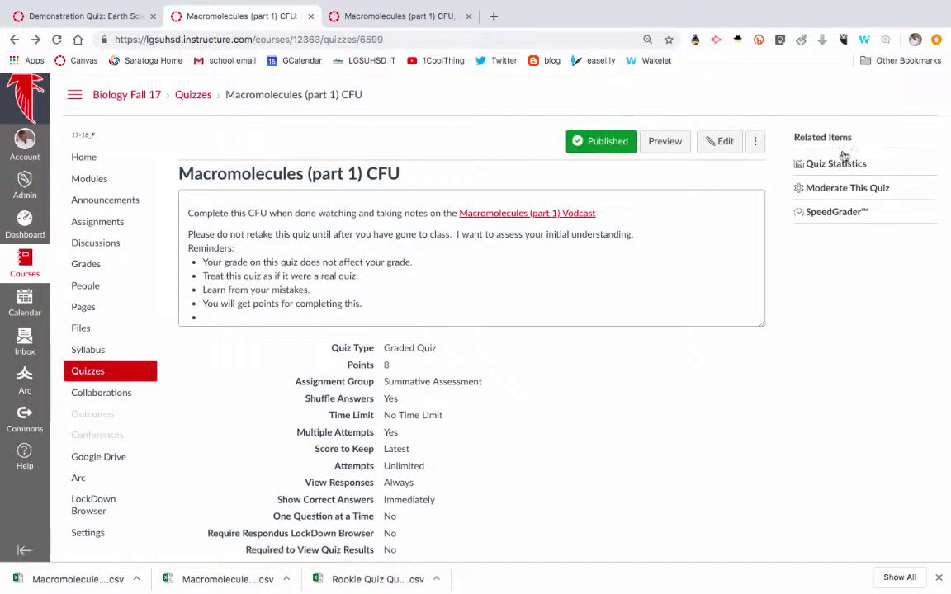
# Open the Moderate Quiz page and look over the students' attempts
pyautogui.click(841, 190)
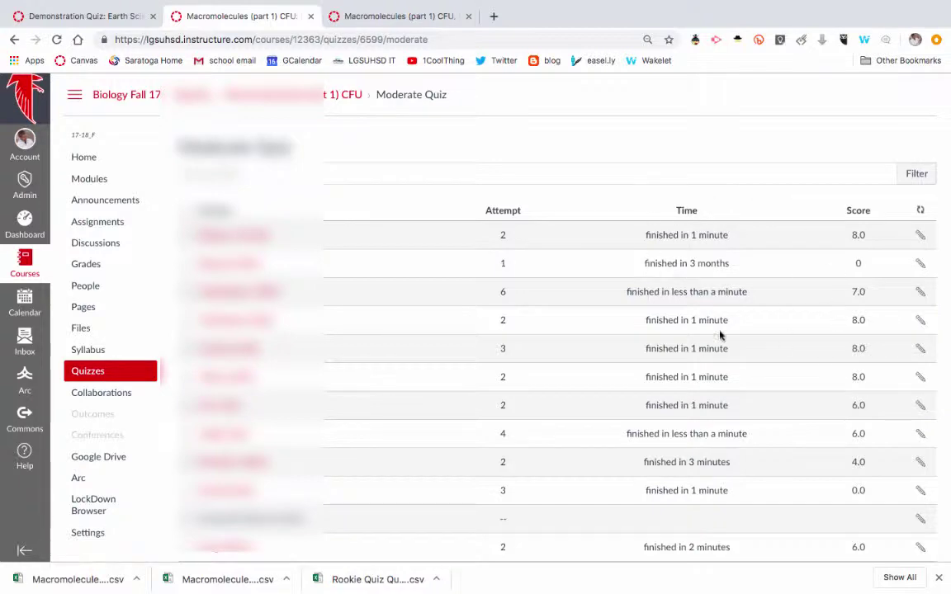
pyautogui.scroll(-1, 519, 226)
pyautogui.scroll(-2, 519, 227)
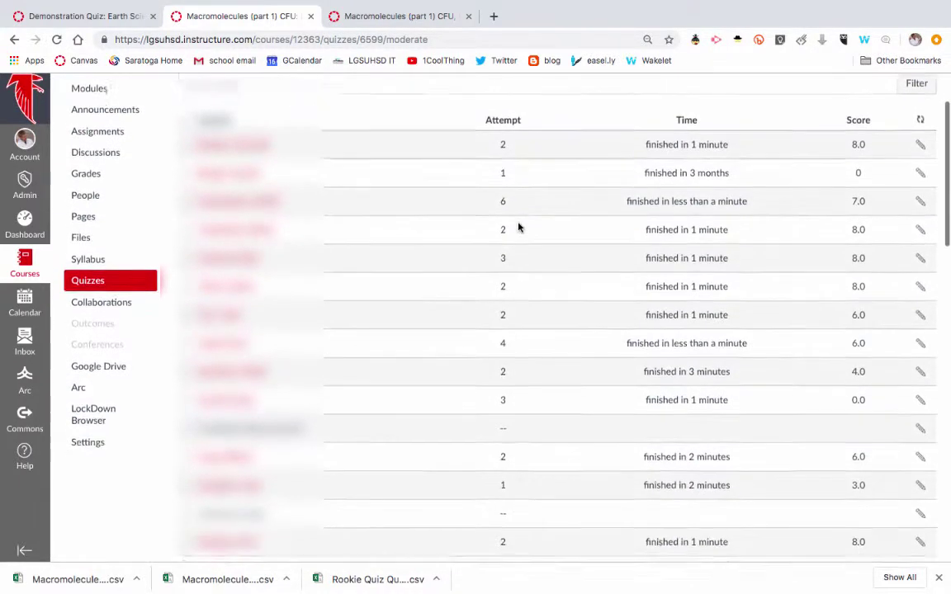
pyautogui.scroll(-5, 698, 145)
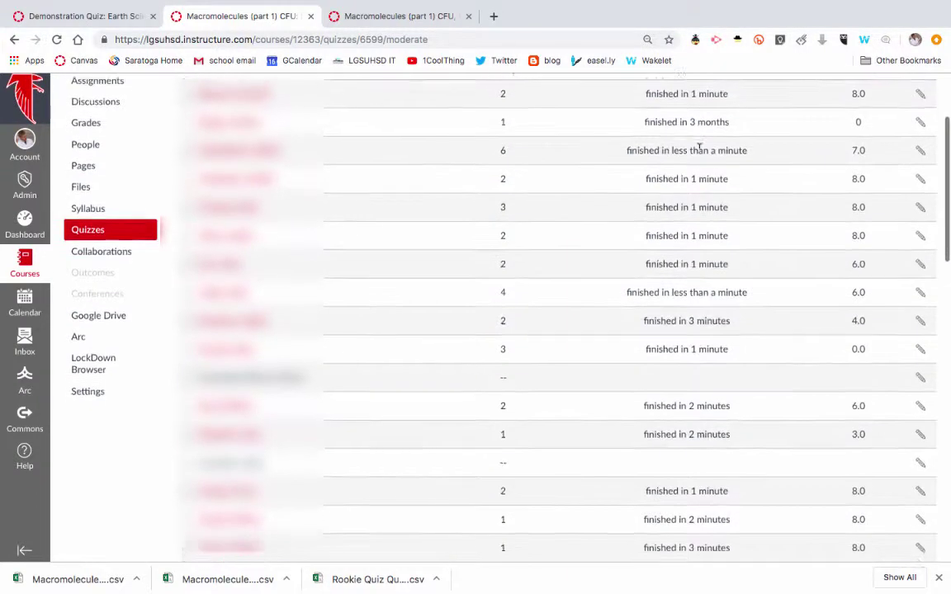
pyautogui.scroll(-1, 699, 152)
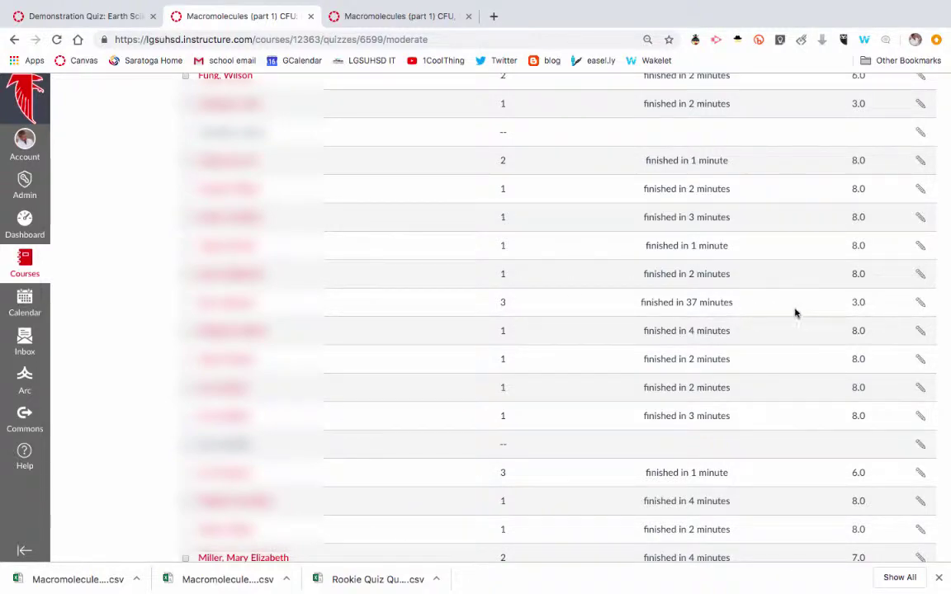
pyautogui.scroll(-10, 717, 312)
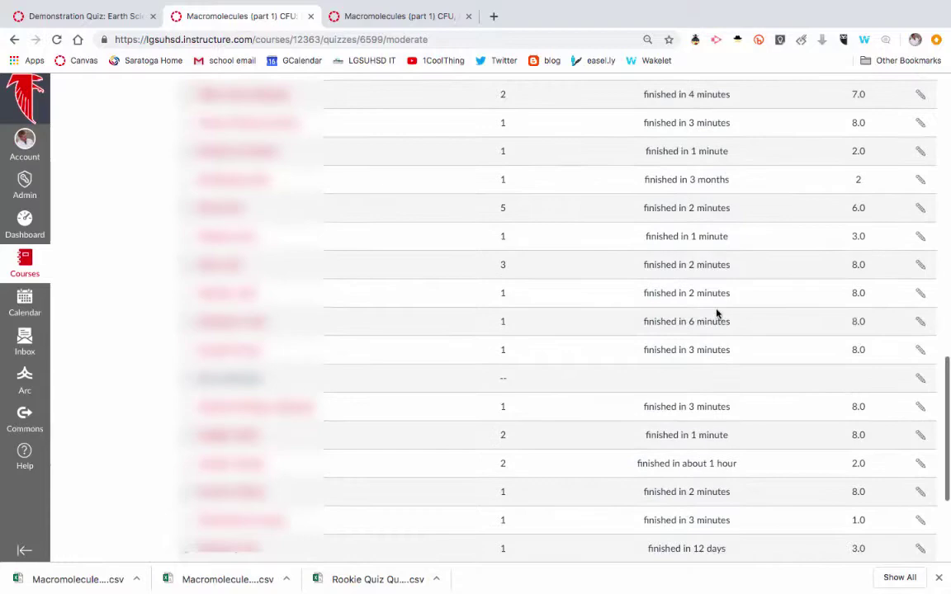
pyautogui.scroll(15, 717, 310)
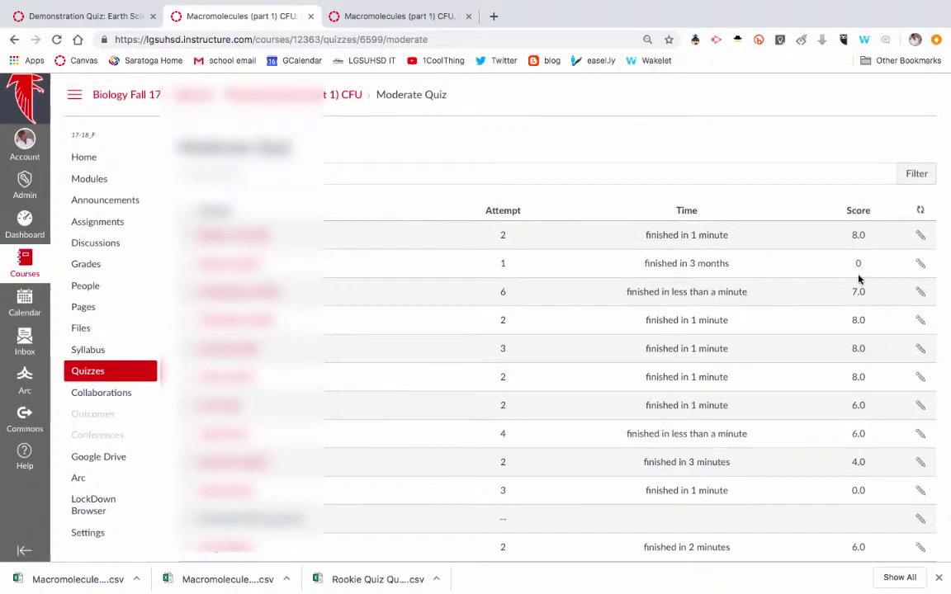
# Cancel the first student's extensions dialog without saving and return to the quiz overview
pyautogui.click(922, 237)
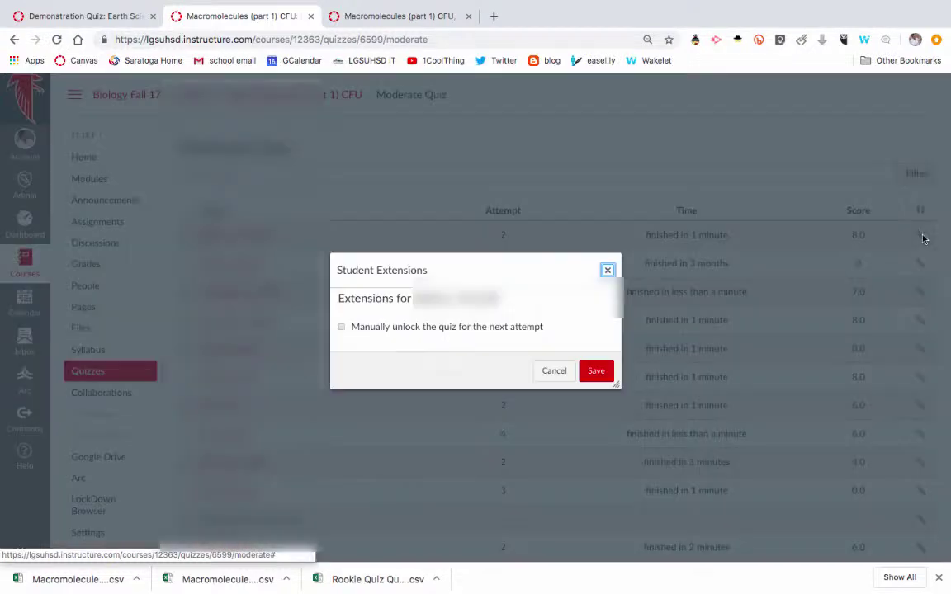
pyautogui.click(554, 372)
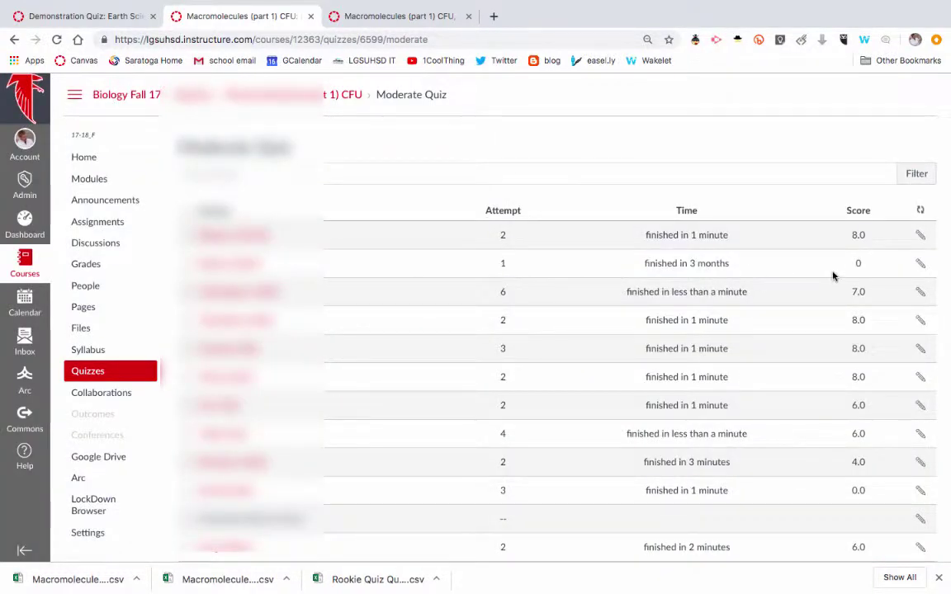
pyautogui.hotkey('alt', 'Left')
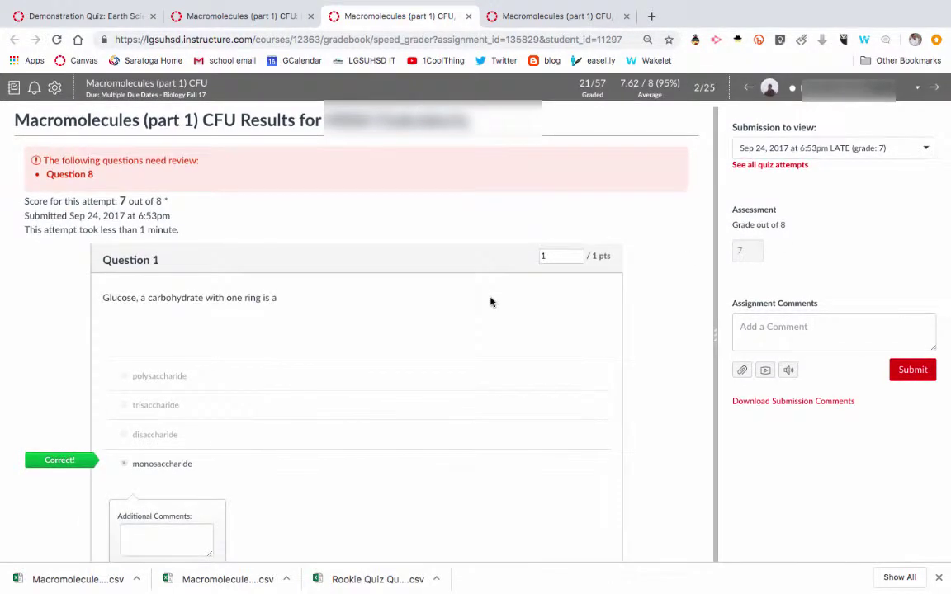
# Keep the student's late Sep 24 attempt selected as the submission to view
pyautogui.scroll(-1, 491, 302)
pyautogui.scroll(-3, 491, 302)
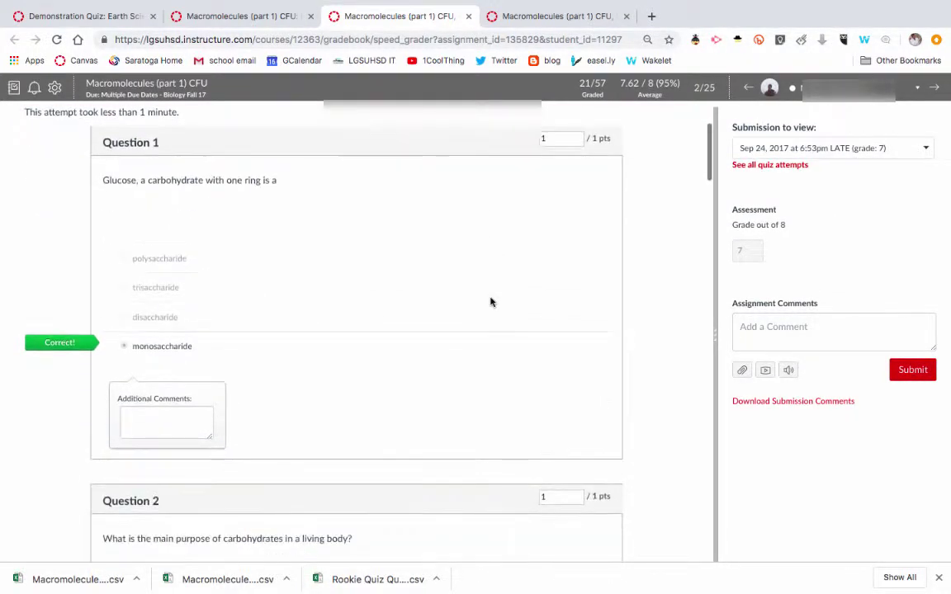
pyautogui.scroll(1, 490, 302)
pyautogui.scroll(-2, 491, 302)
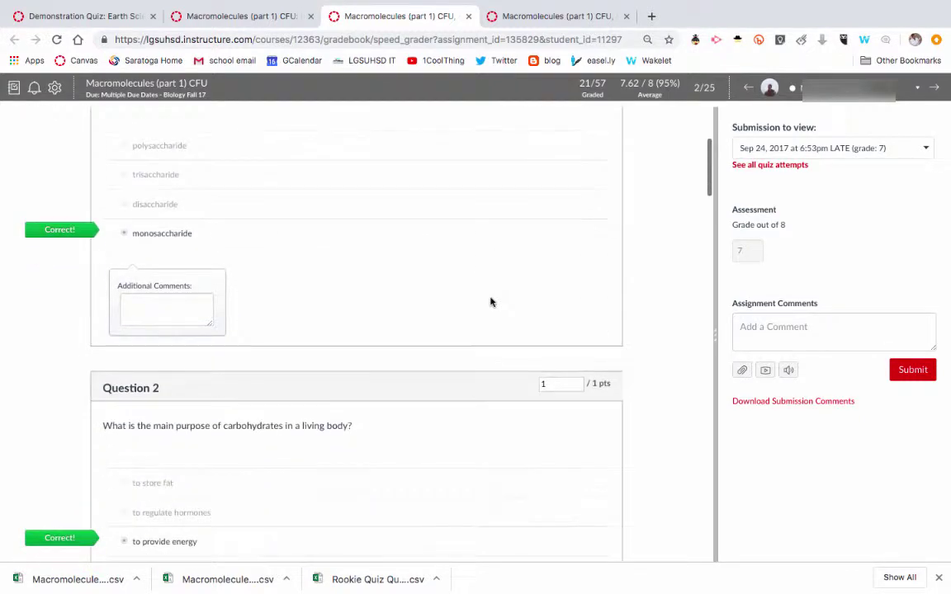
pyautogui.scroll(2, 490, 302)
pyautogui.scroll(2, 490, 302)
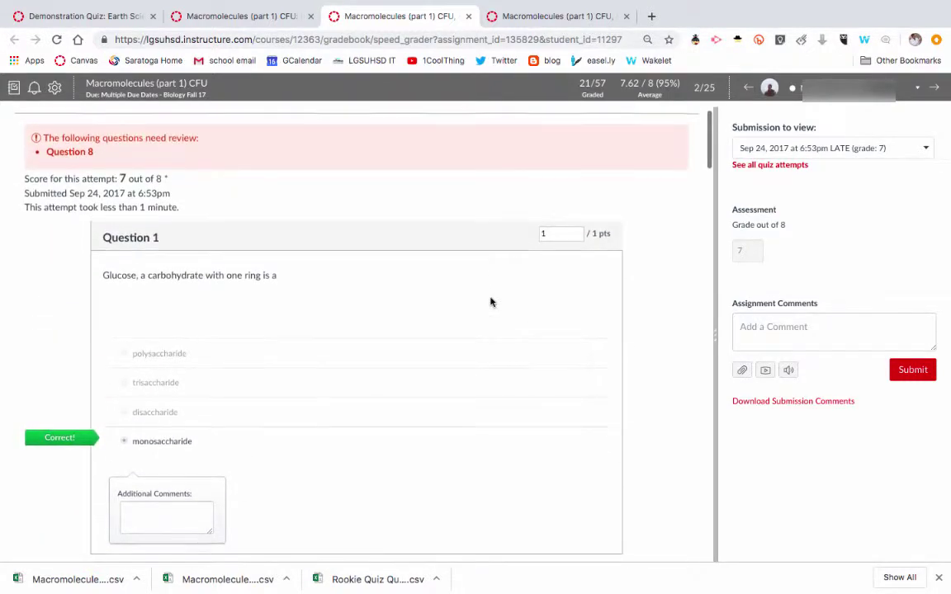
pyautogui.click(830, 148)
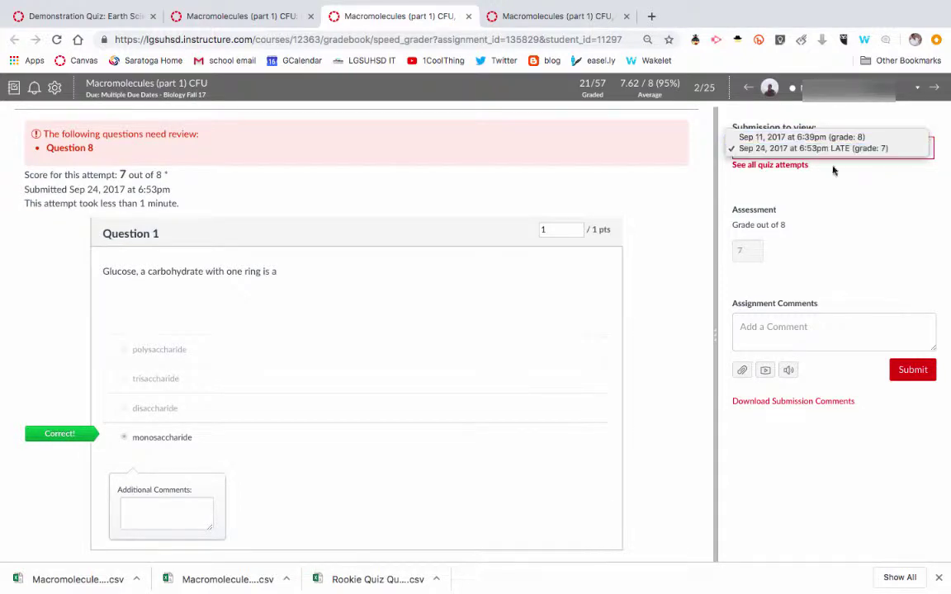
pyautogui.click(833, 170)
# Review the answers down to unscored Question 8 ('No') and 7/8 score, then list the students
pyautogui.scroll(-5, 305, 385)
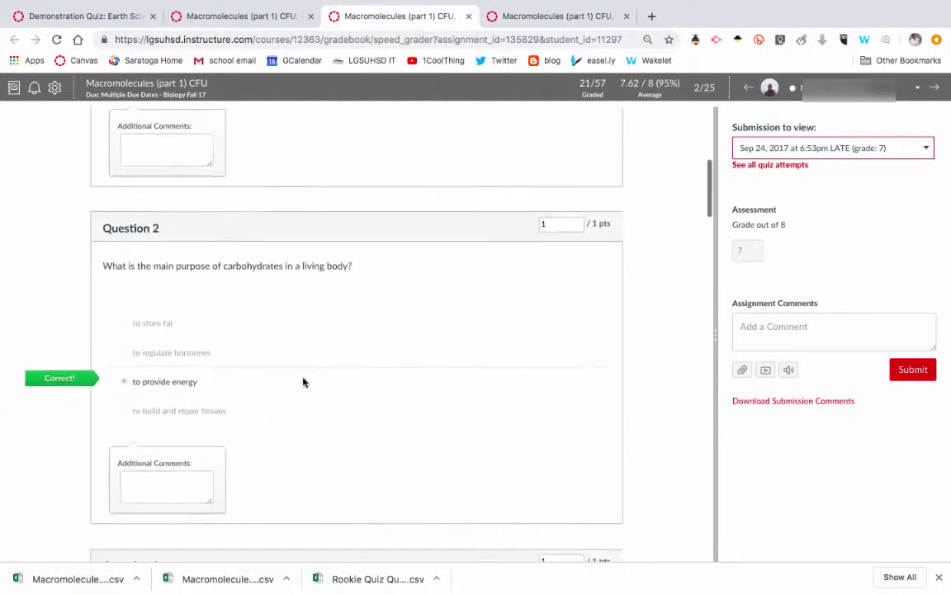
pyautogui.scroll(-8, 303, 382)
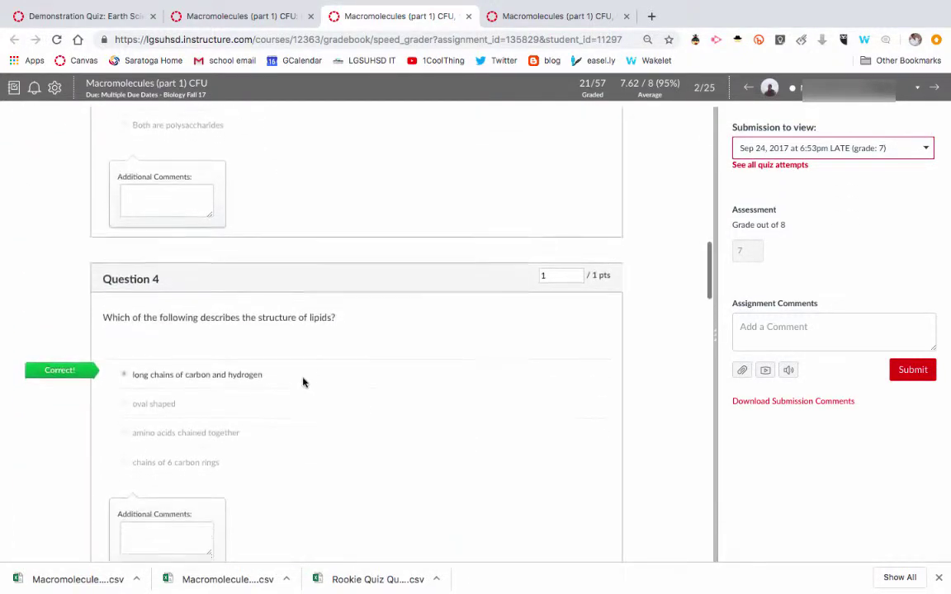
pyautogui.scroll(-13, 303, 382)
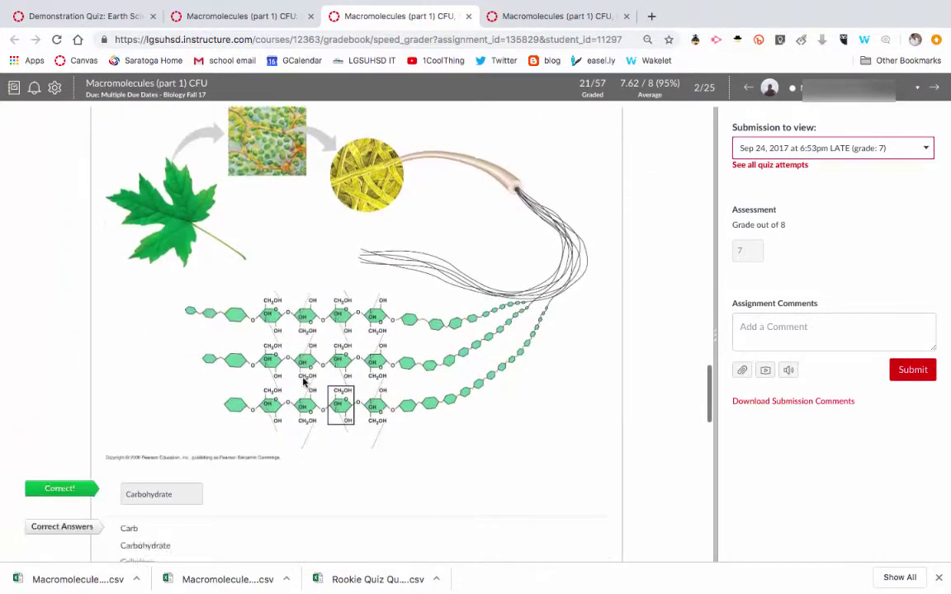
pyautogui.scroll(-12, 303, 381)
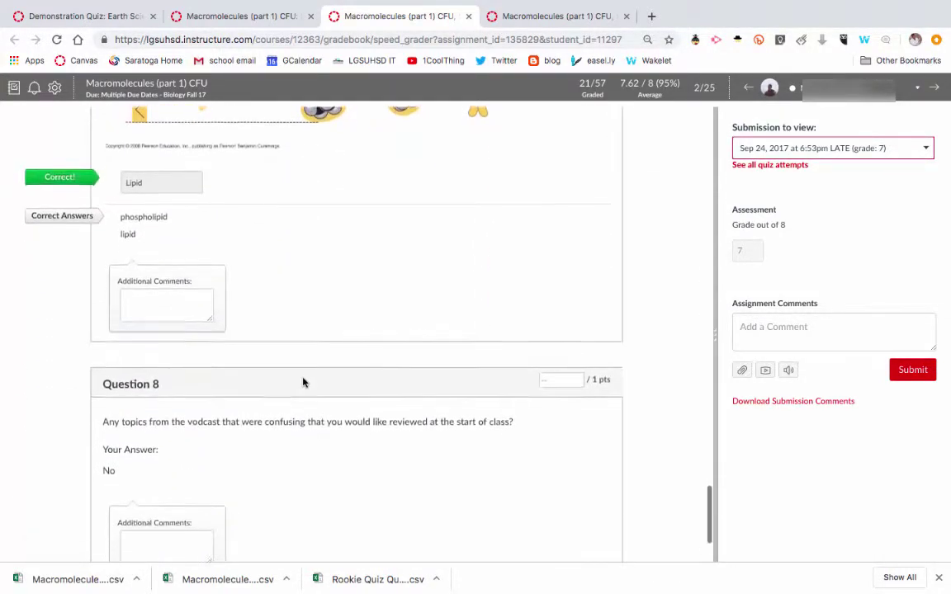
pyautogui.scroll(-3, 303, 382)
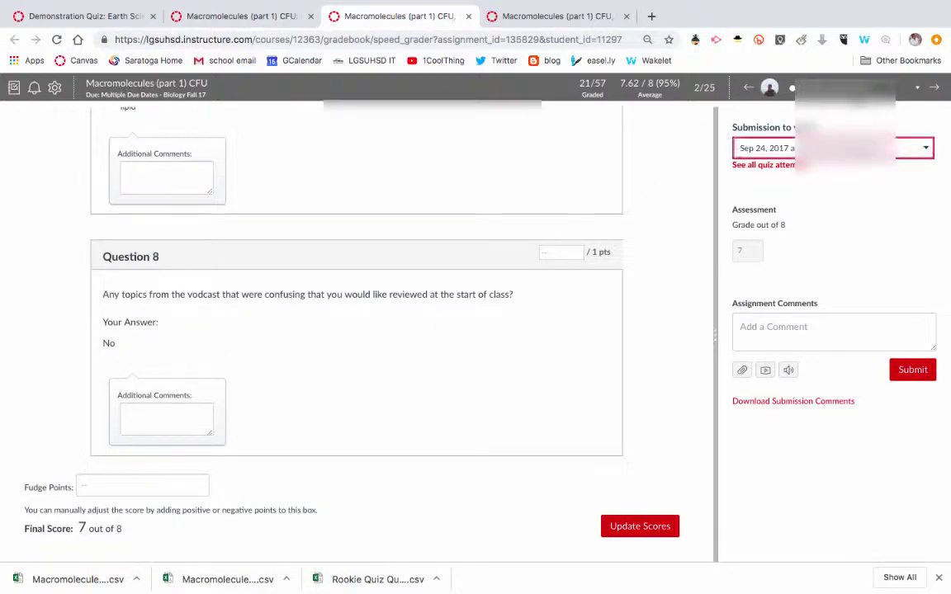
pyautogui.click(842, 88)
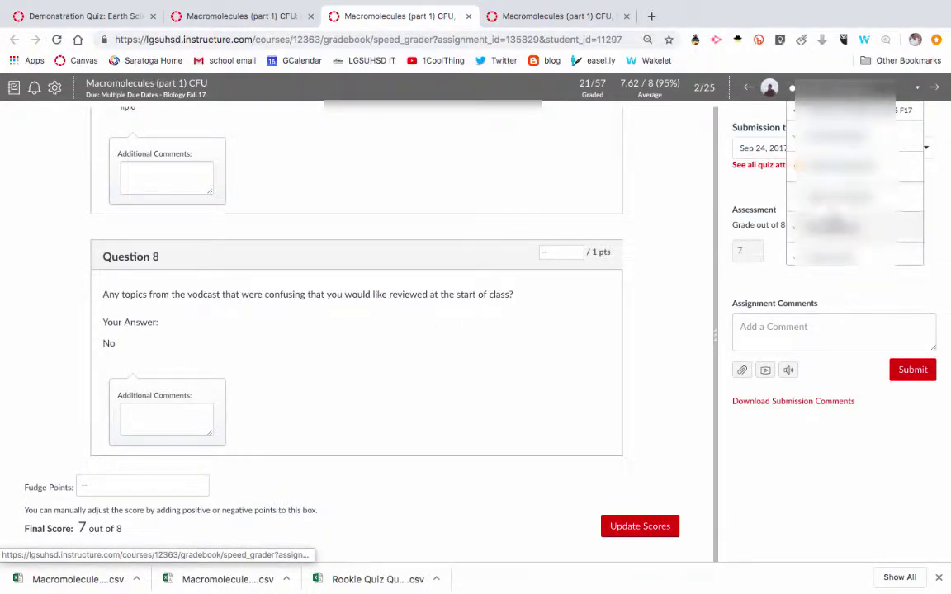
# Load another student's 8-out-of-8 results in SpeedGrader and check the first answers
pyautogui.click(834, 228)
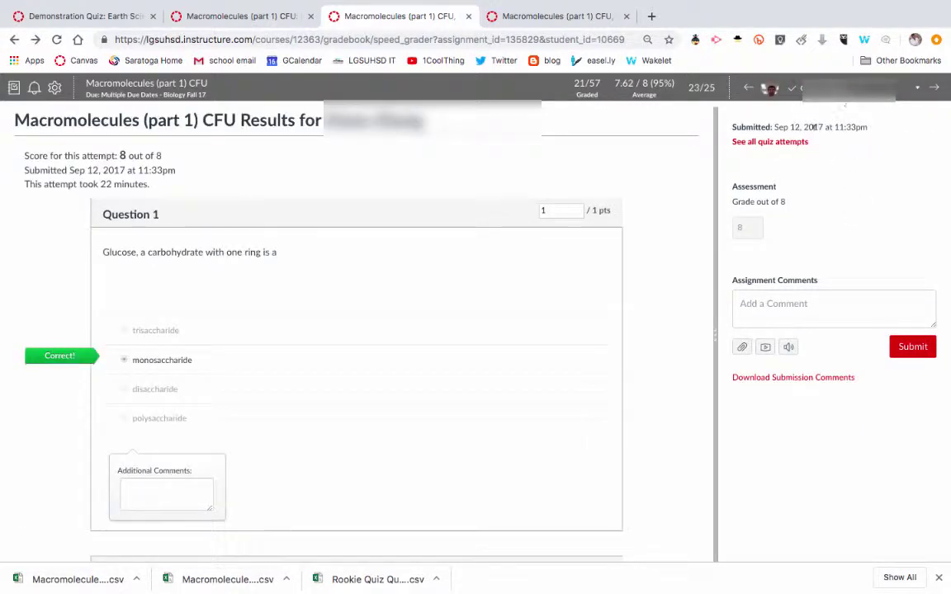
pyautogui.scroll(-15, 465, 178)
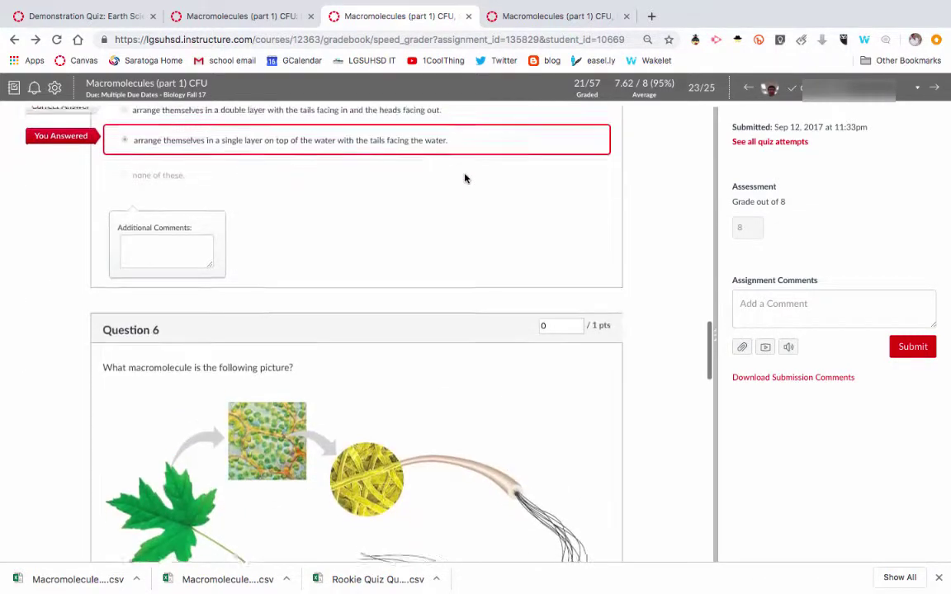
pyautogui.scroll(1, 446, 188)
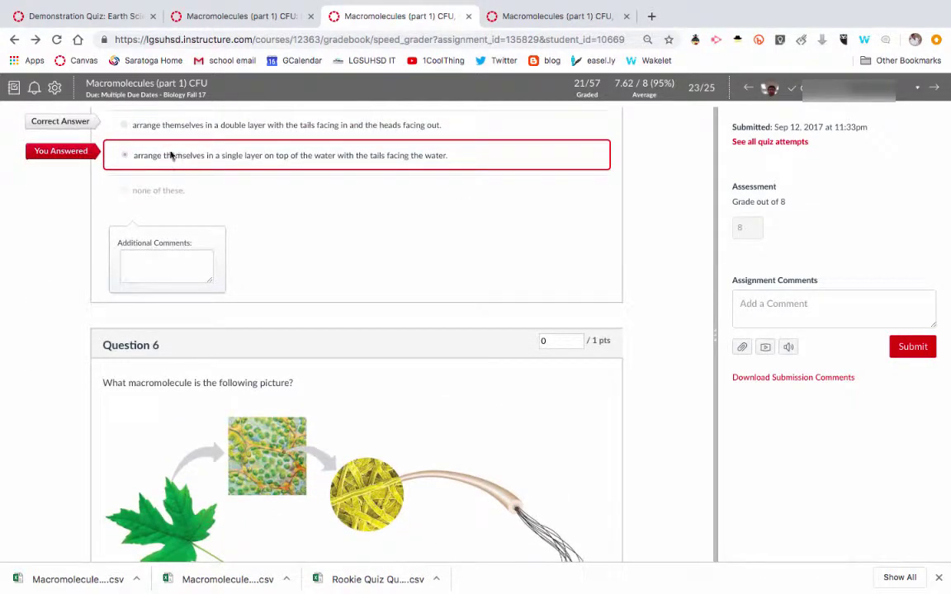
pyautogui.scroll(-10, 261, 181)
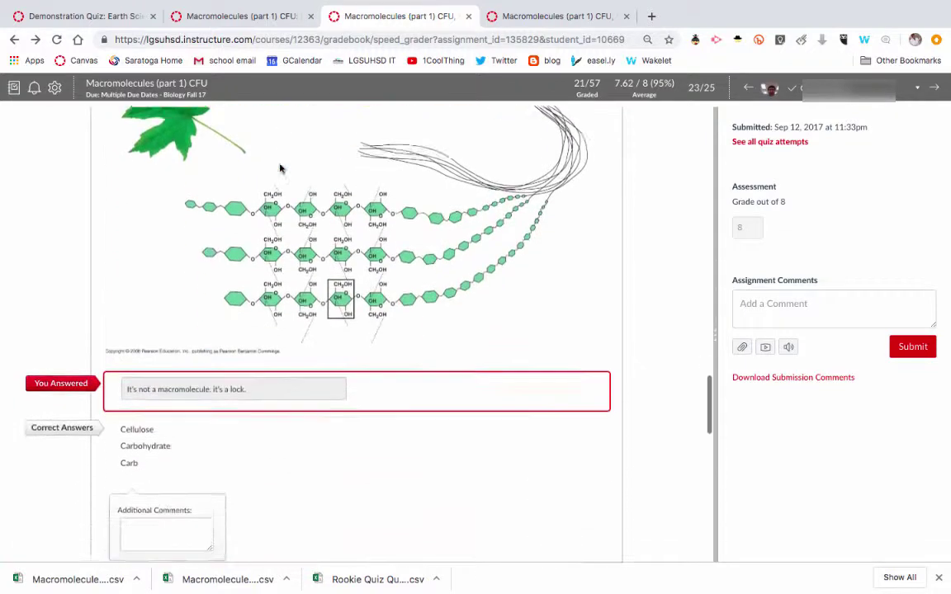
pyautogui.scroll(-10, 245, 314)
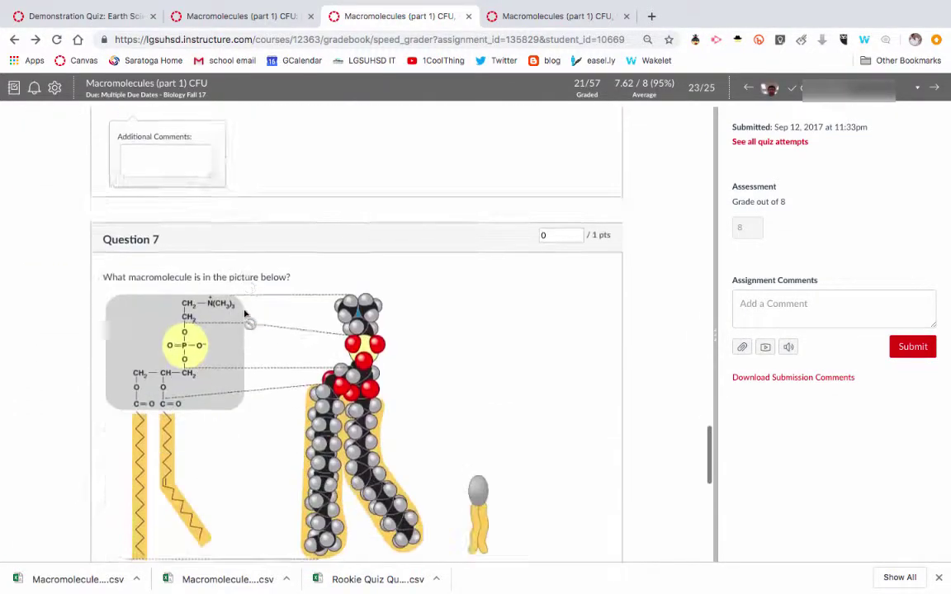
pyautogui.scroll(-5, 244, 313)
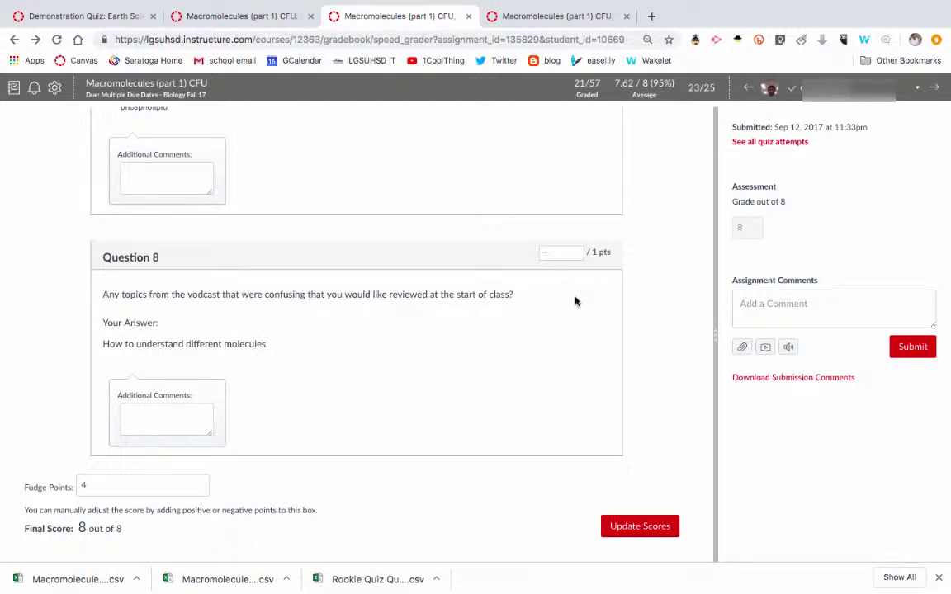
pyautogui.scroll(20, 481, 334)
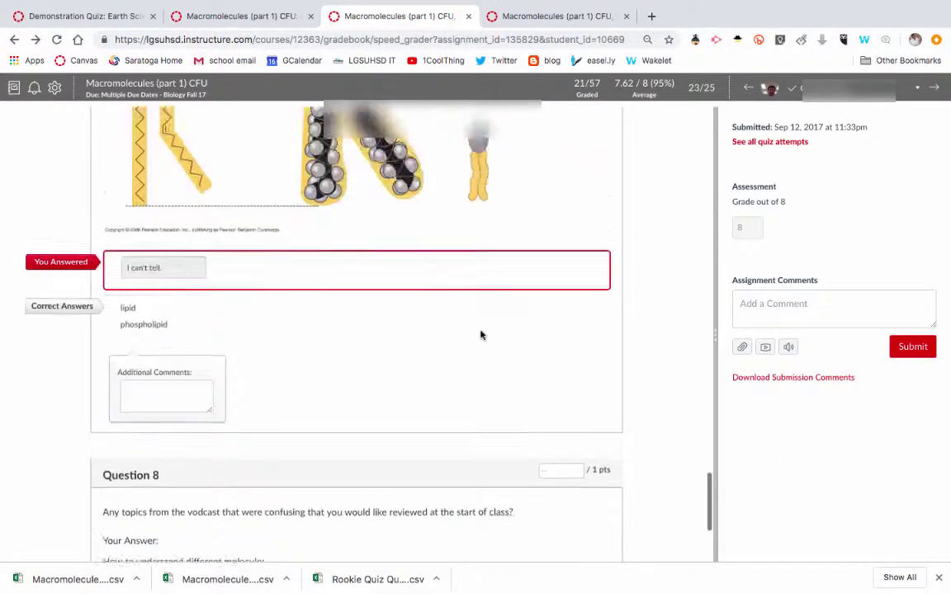
pyautogui.scroll(10, 481, 334)
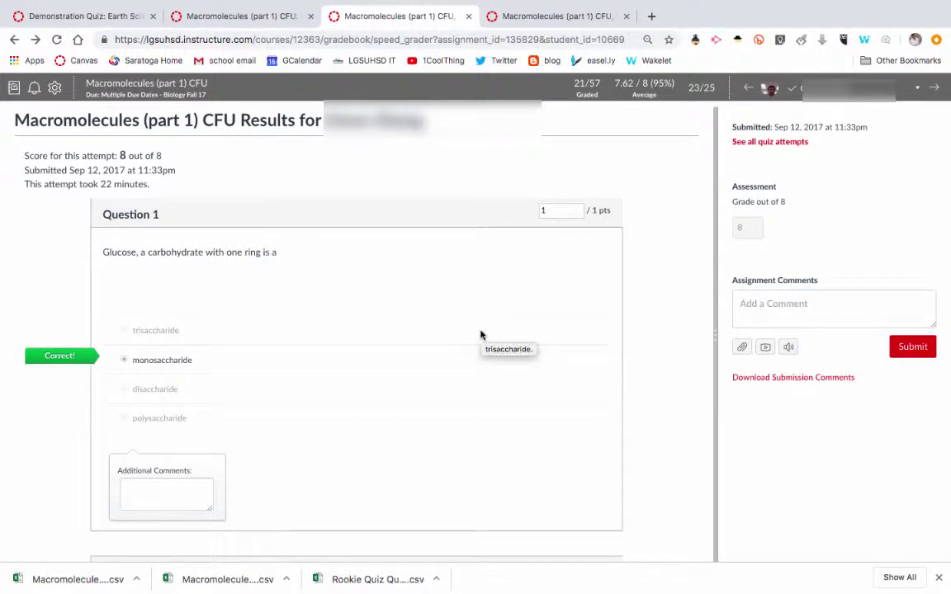
# Go through the rest of this student's answers, then switch back to the quiz details tab
pyautogui.scroll(-4, 250, 333)
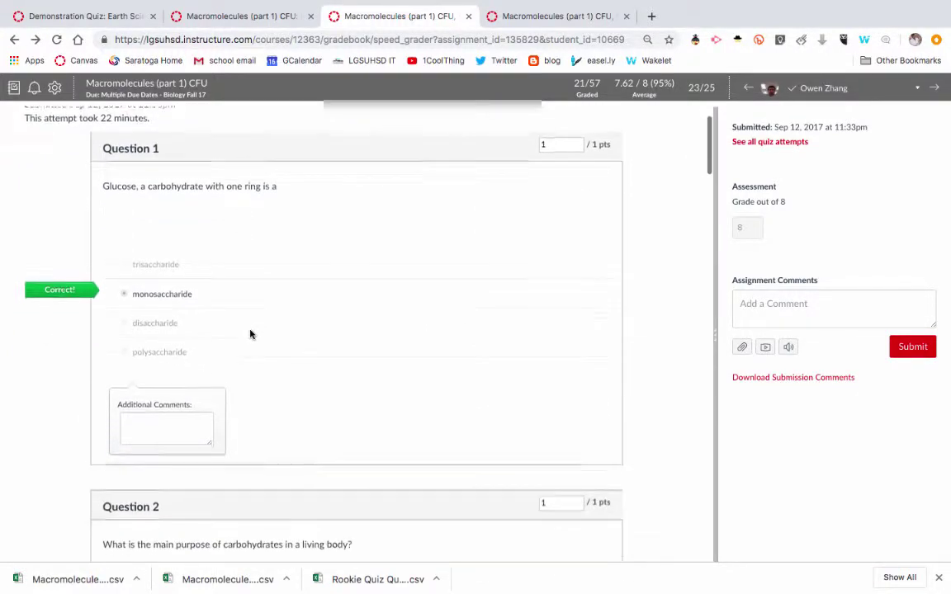
pyautogui.scroll(-8, 250, 334)
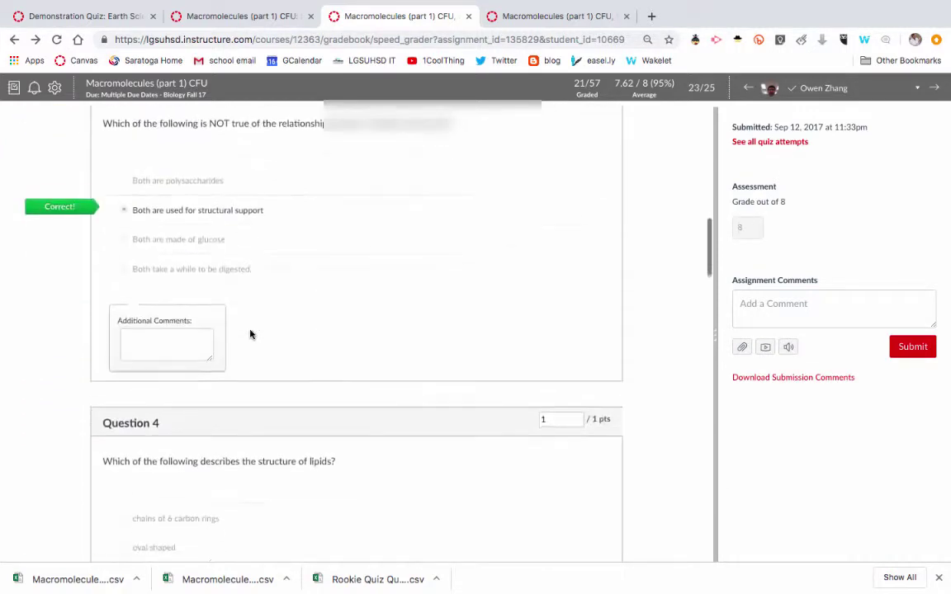
pyautogui.scroll(-6, 250, 334)
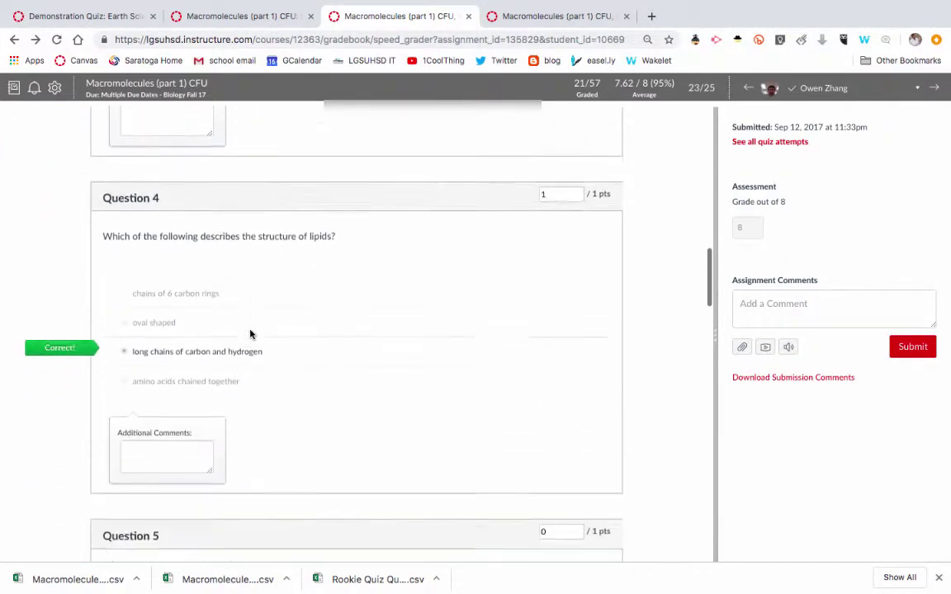
pyautogui.scroll(-5, 250, 333)
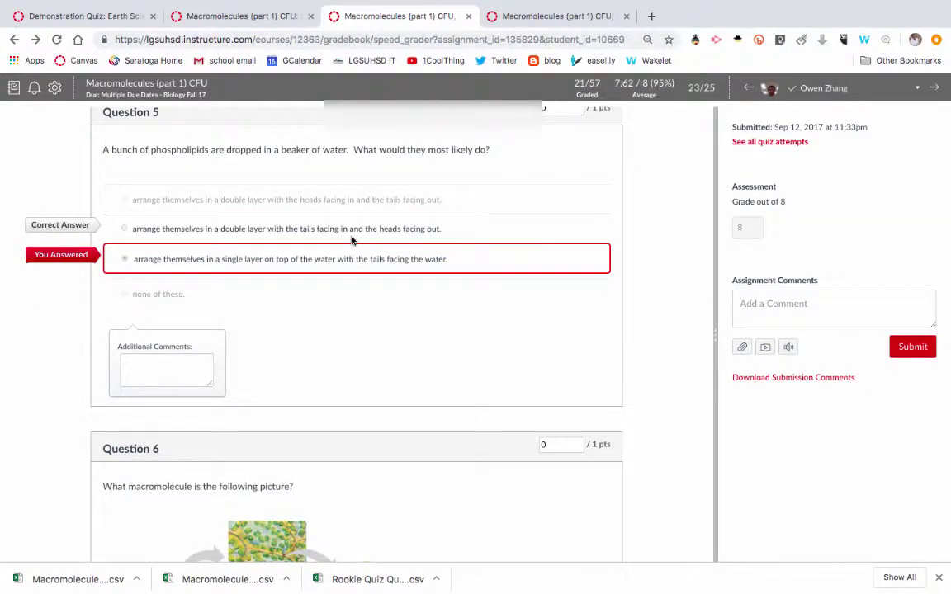
pyautogui.scroll(-4, 351, 240)
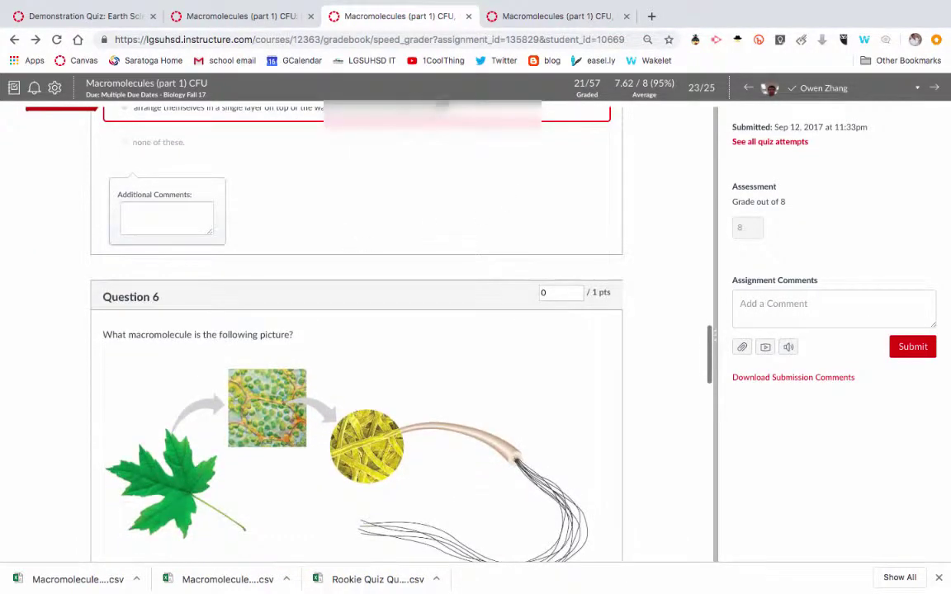
pyautogui.scroll(-10, 398, 168)
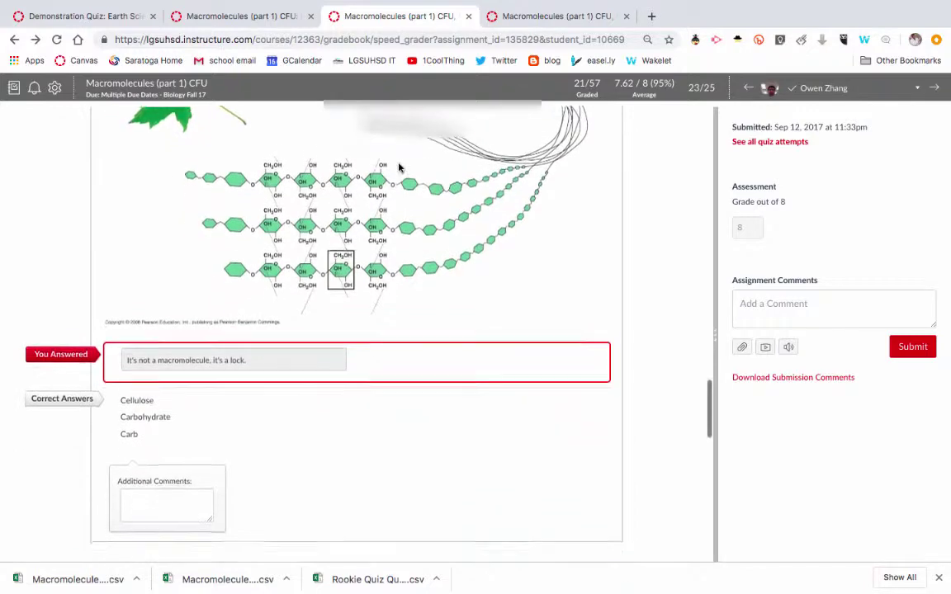
pyautogui.scroll(-3, 399, 168)
pyautogui.scroll(4, 399, 168)
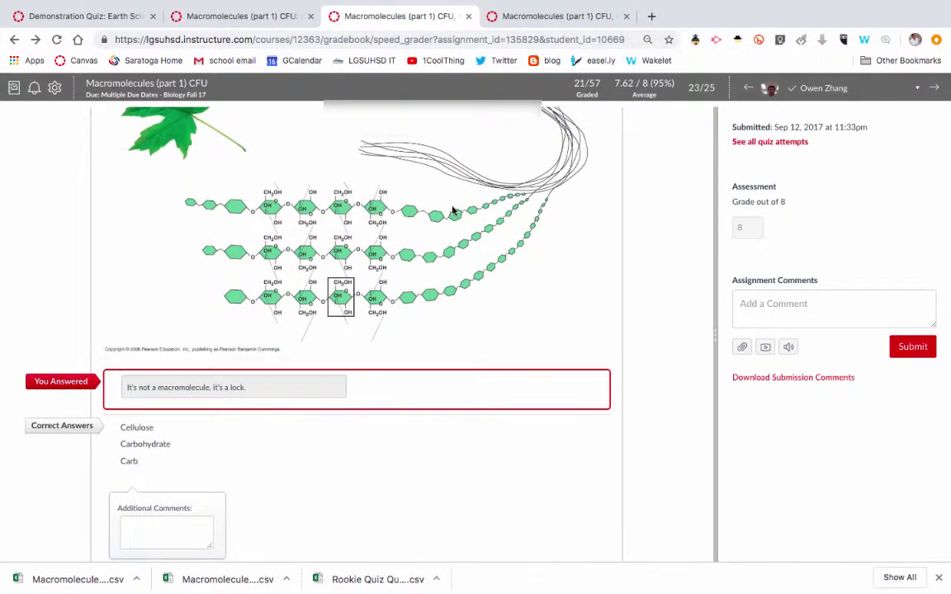
pyautogui.scroll(-6, 418, 169)
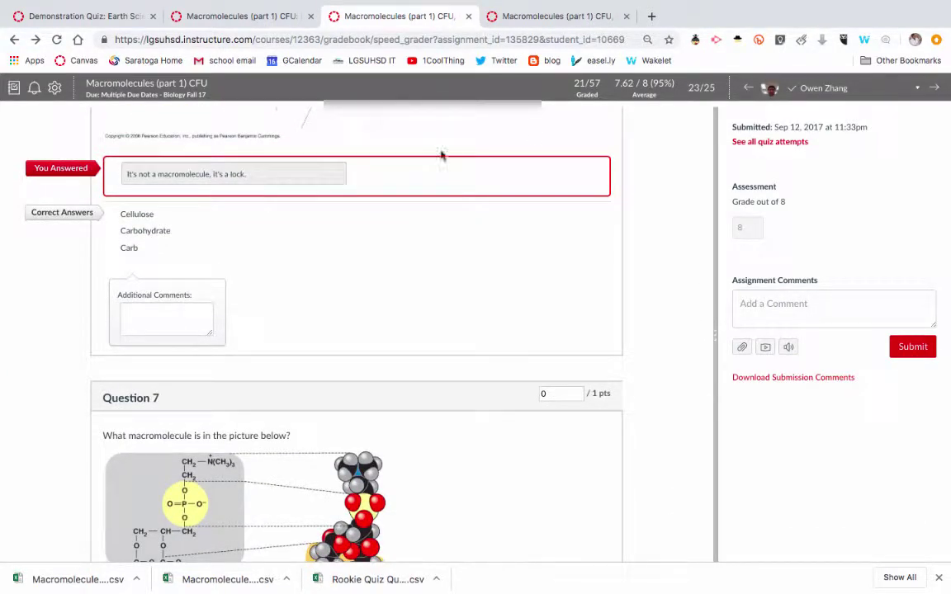
pyautogui.scroll(10, 613, 302)
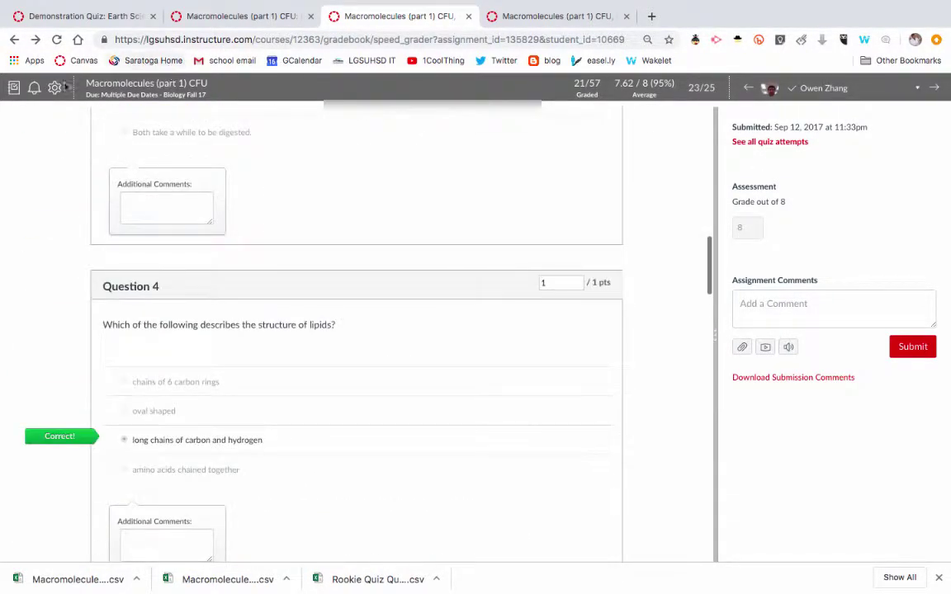
pyautogui.click(261, 17)
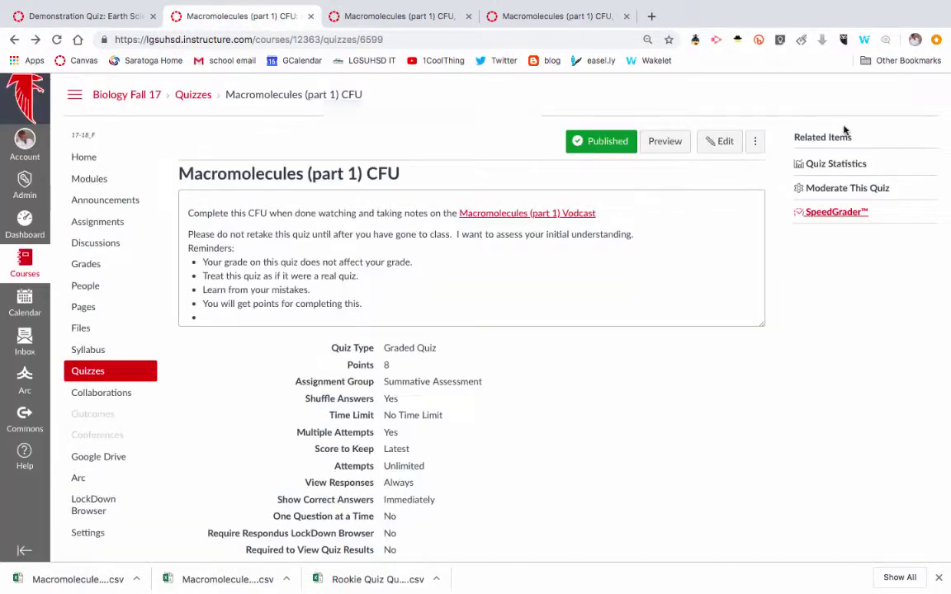